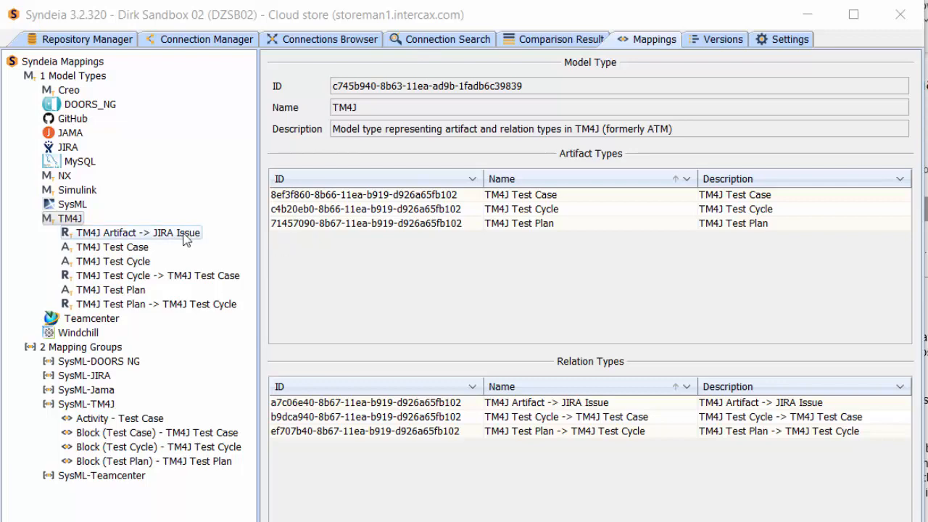
# Step: Start adding an artifact type to the TM4J model type and retrieve the available types from the JIRA @ Partner repository
pyautogui.click(132, 250)
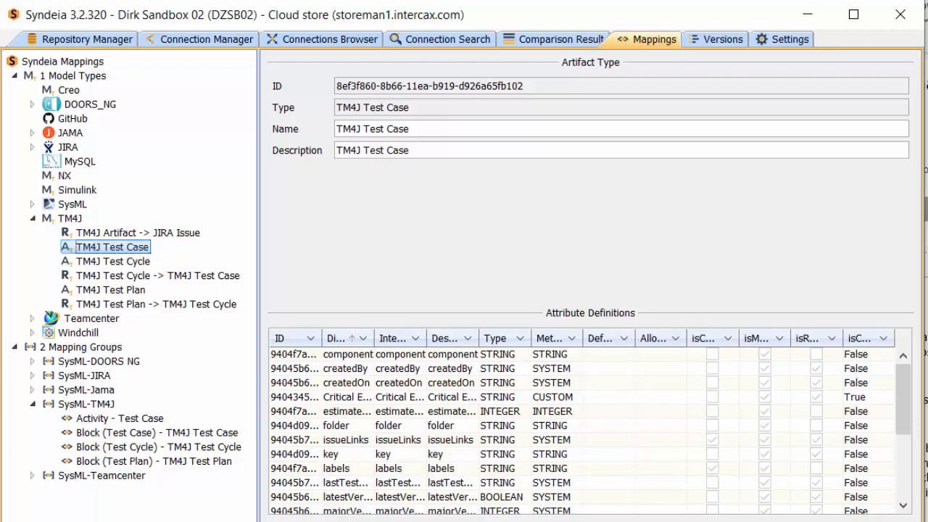
pyautogui.rightClick(70, 221)
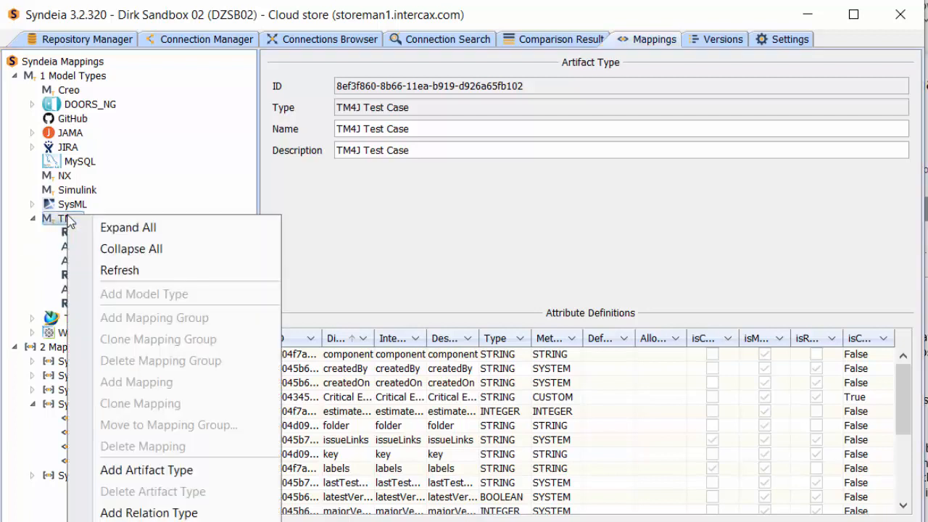
pyautogui.click(130, 474)
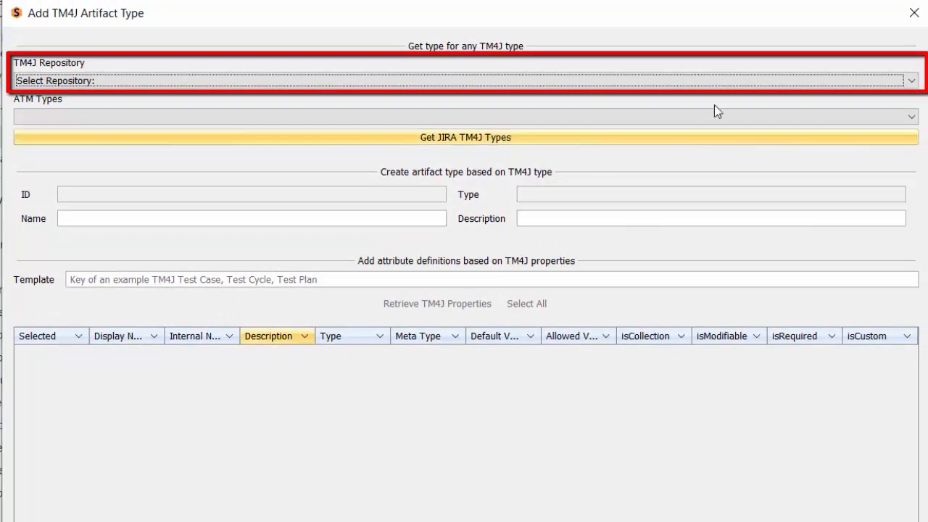
pyautogui.click(911, 81)
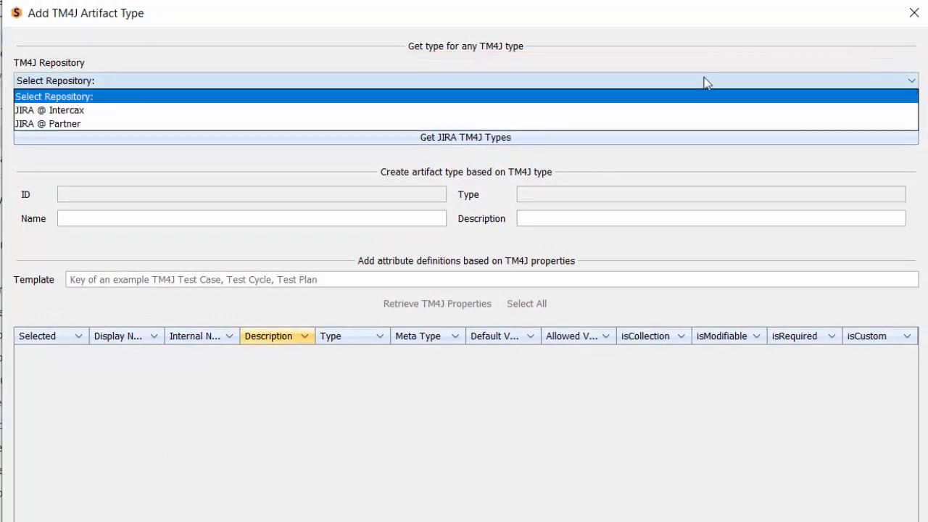
pyautogui.click(424, 122)
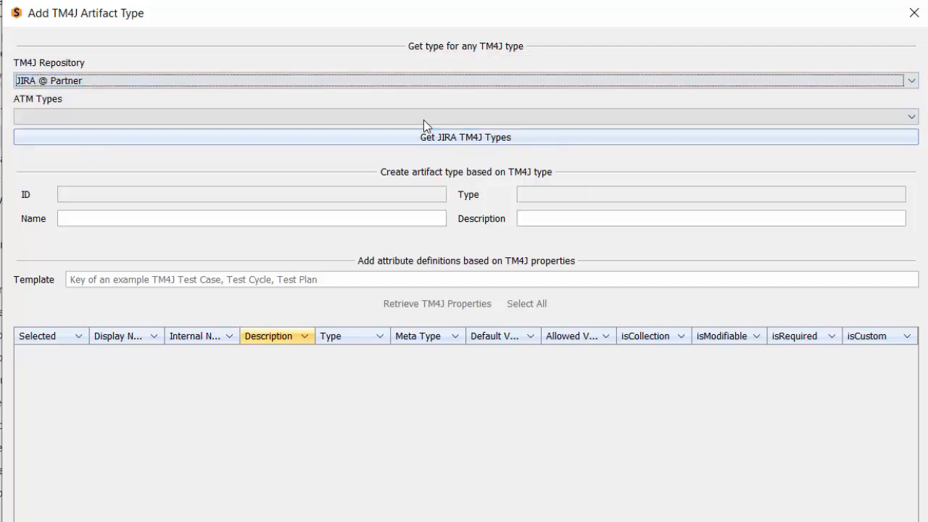
pyautogui.click(475, 138)
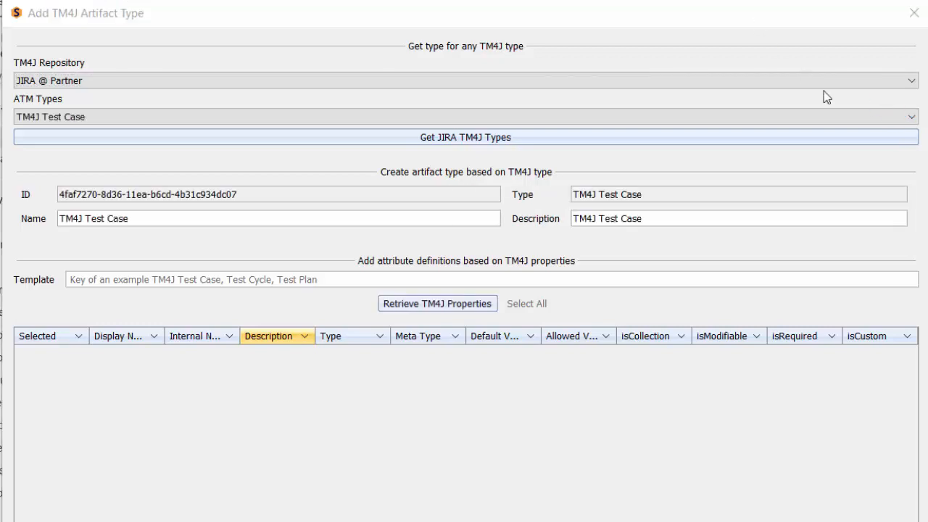
# Step: Choose the TM4J Test Case type and name the new artifact type TM4J Test Case NEW
pyautogui.click(911, 118)
pyautogui.click(67, 135)
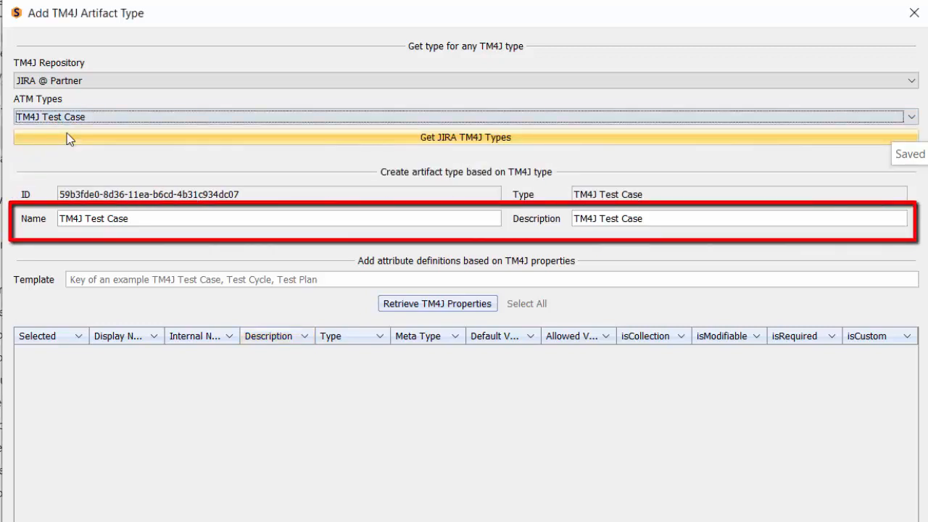
pyautogui.click(163, 214)
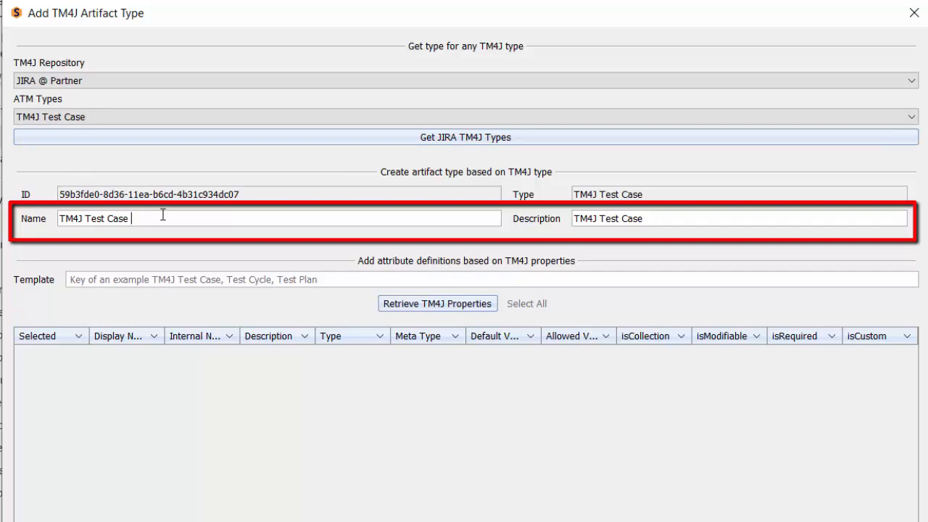
pyautogui.write('NEW')
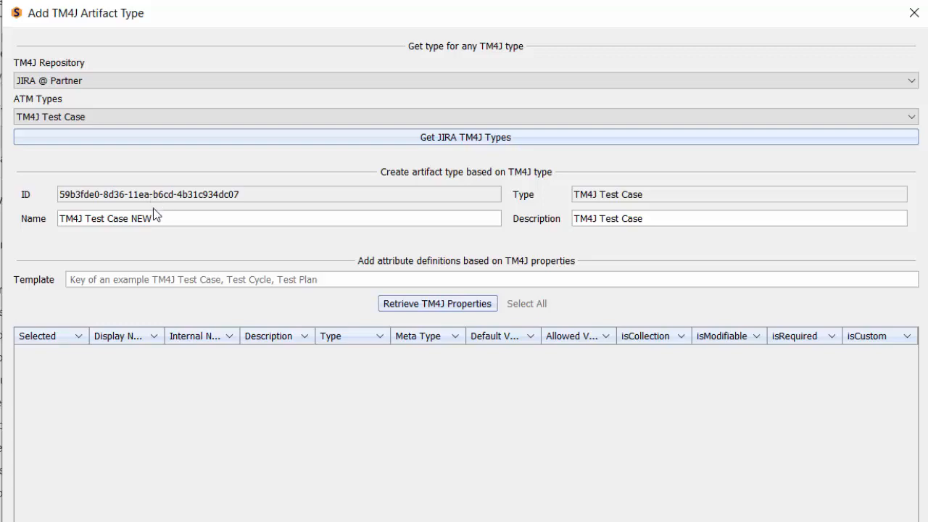
# Step: Retrieve the TM4J properties using LOPS-T151 as the template, select all of them and create the artifact type
pyautogui.click(441, 307)
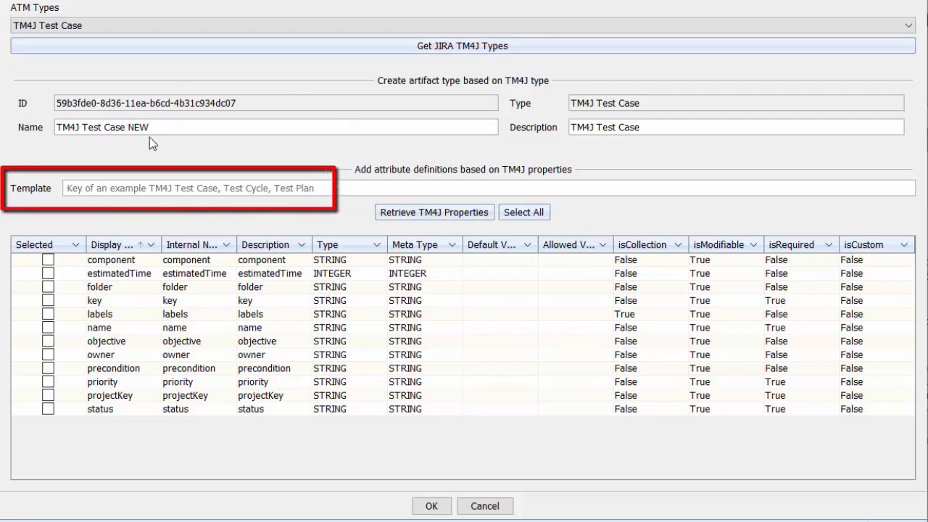
pyautogui.click(112, 188)
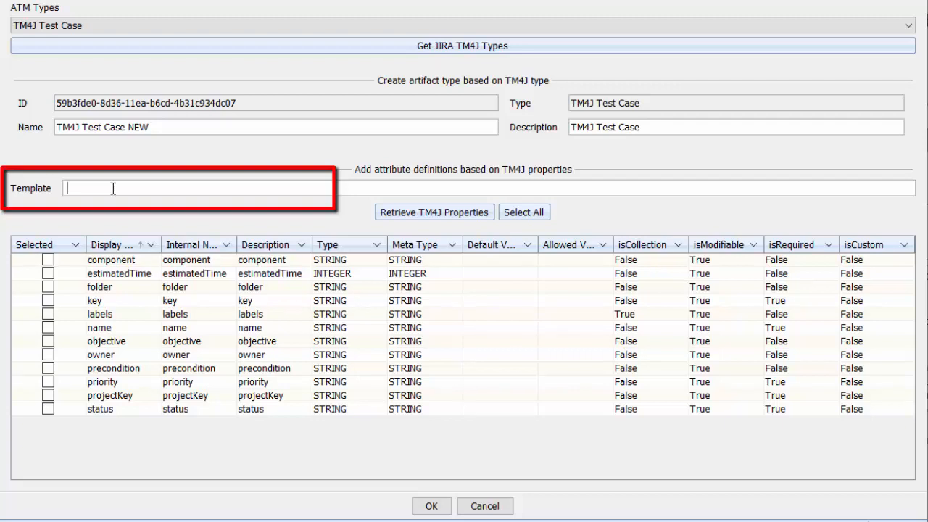
pyautogui.write('LOPS-T151')
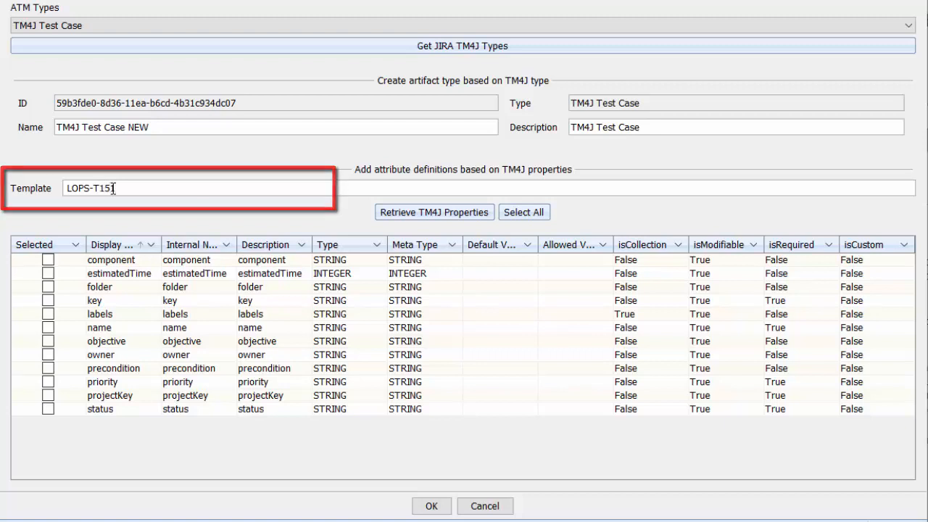
pyautogui.click(456, 213)
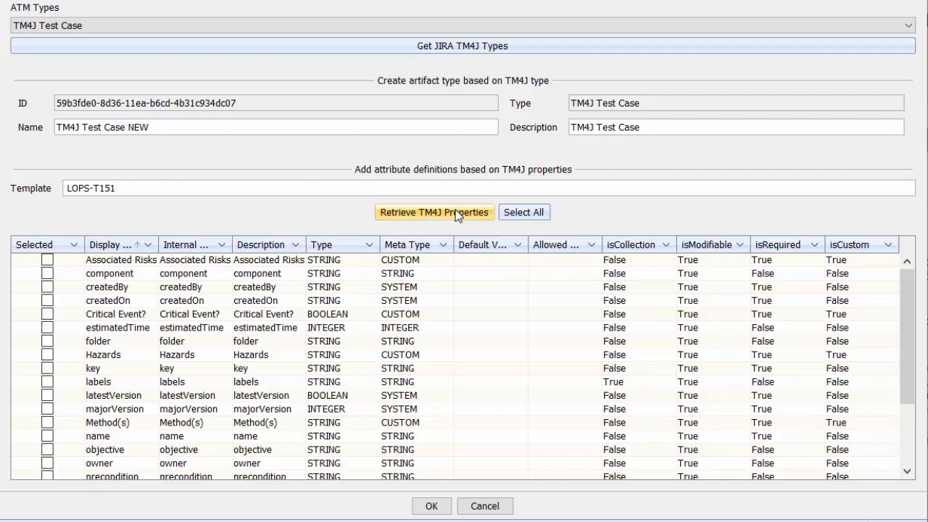
pyautogui.click(531, 217)
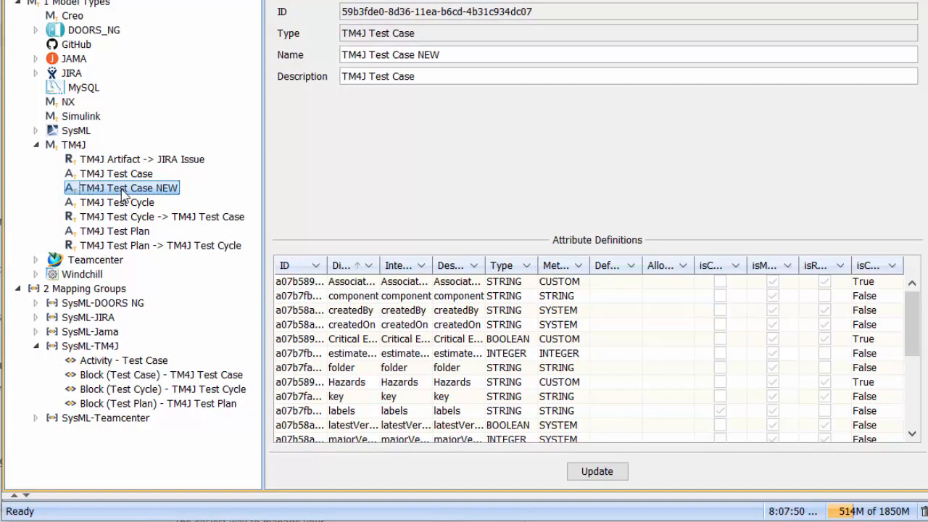
# Step: Delete the TM4J Test Case NEW artifact type from the TM4J model type
pyautogui.rightClick(121, 190)
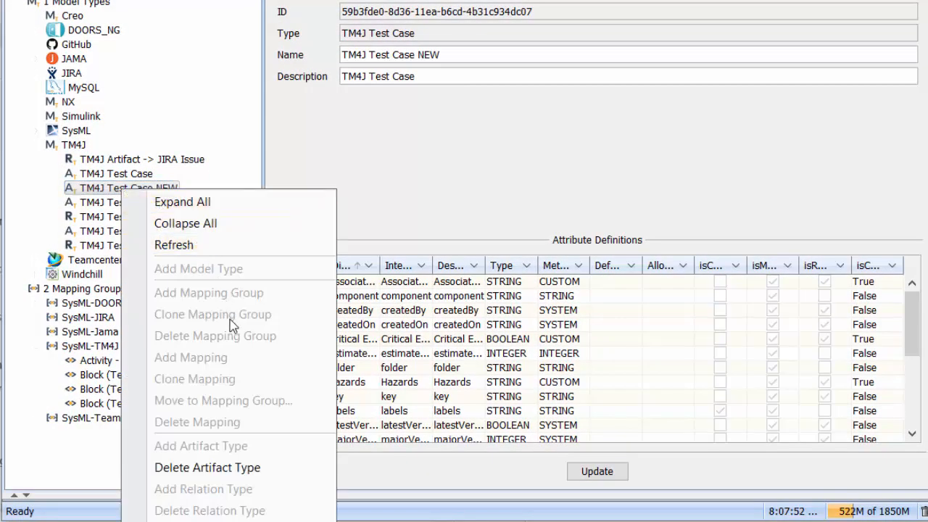
pyautogui.click(187, 469)
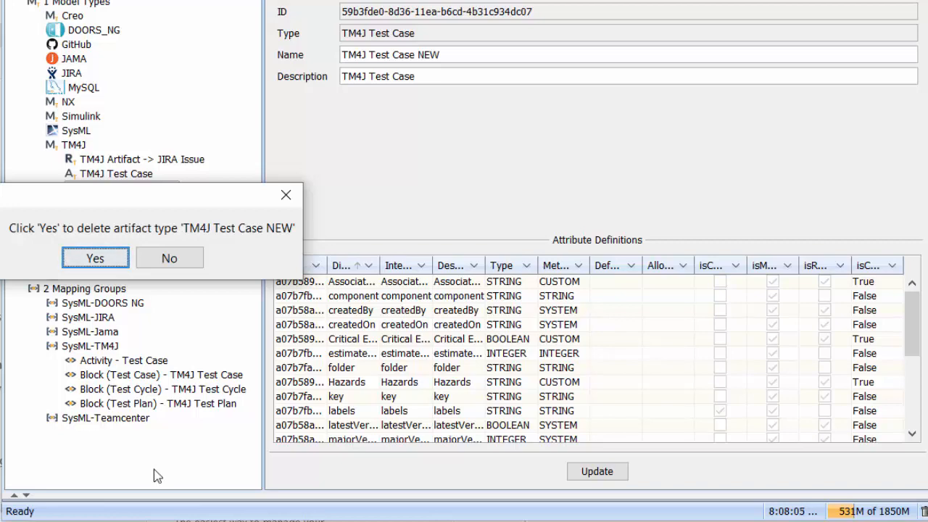
pyautogui.click(94, 258)
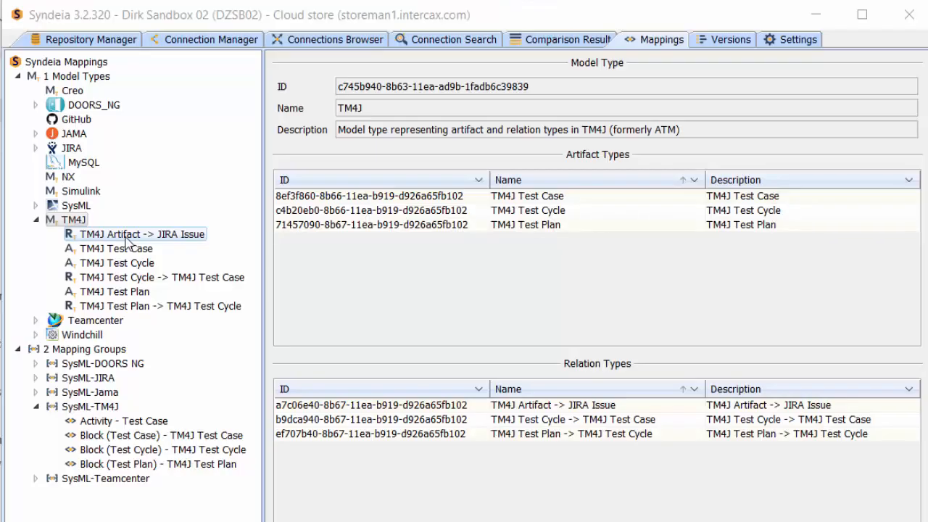
# Step: Examine the TM4J Artifact -> JIRA Issue relation type and the empty form for adding a TM4J relation type, and close the form
pyautogui.click(127, 237)
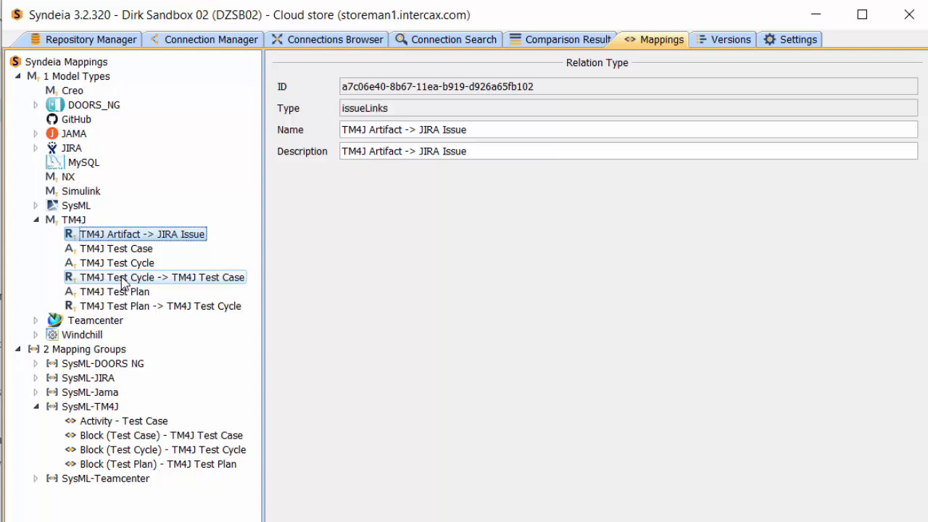
pyautogui.rightClick(72, 220)
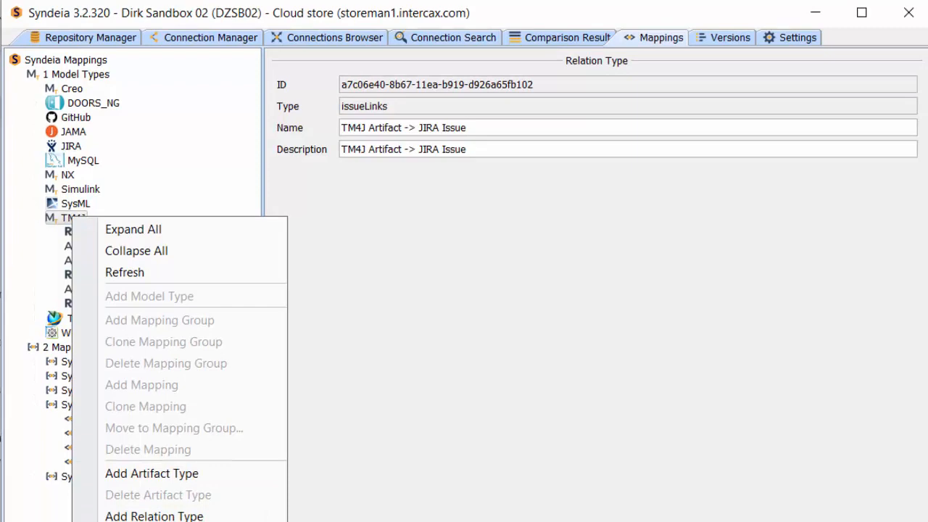
pyautogui.click(138, 517)
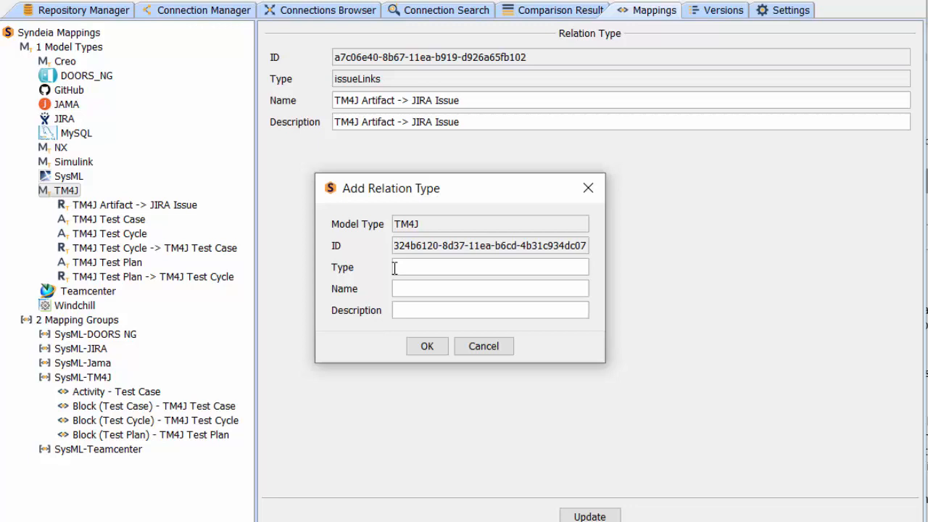
pyautogui.click(436, 346)
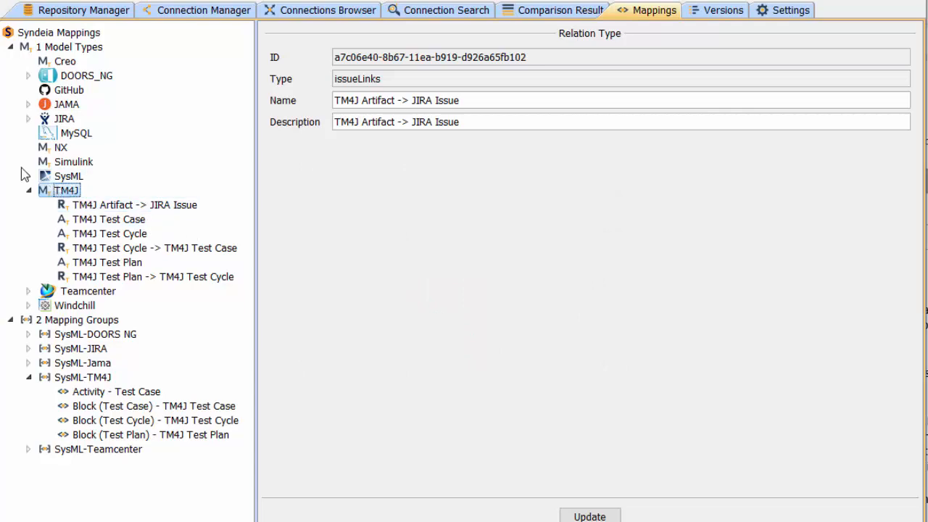
# Step: Examine the Block (Test Case) artifact type within the SysML model type, and collapse the SysML and TM4J model types
pyautogui.click(44, 178)
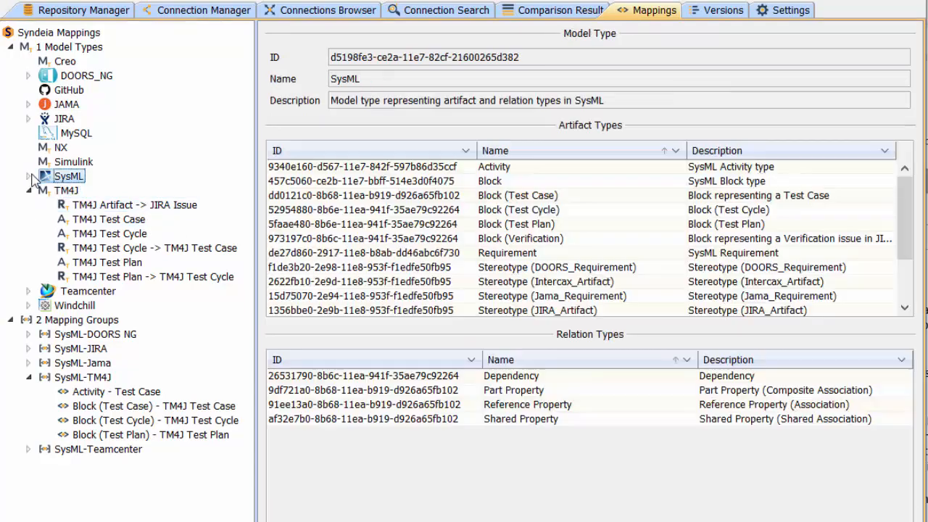
pyautogui.click(29, 176)
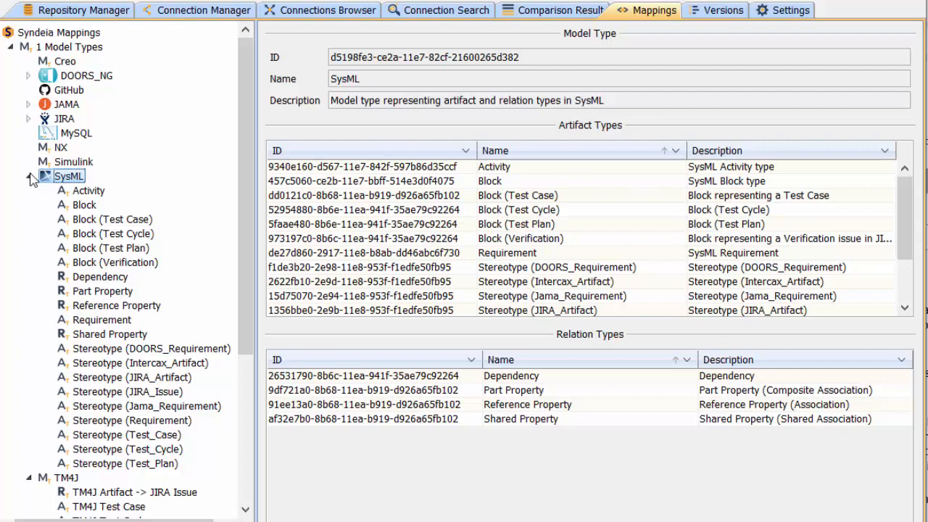
pyautogui.click(107, 220)
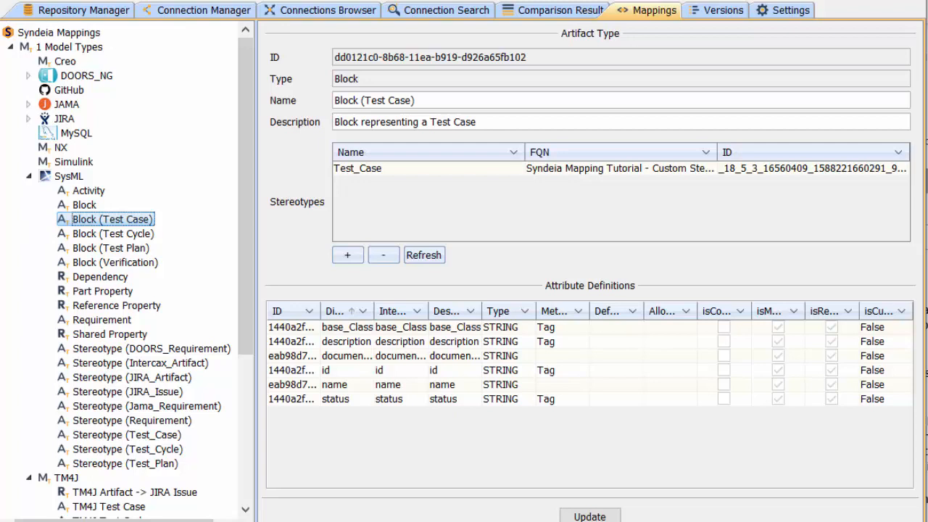
pyautogui.click(27, 176)
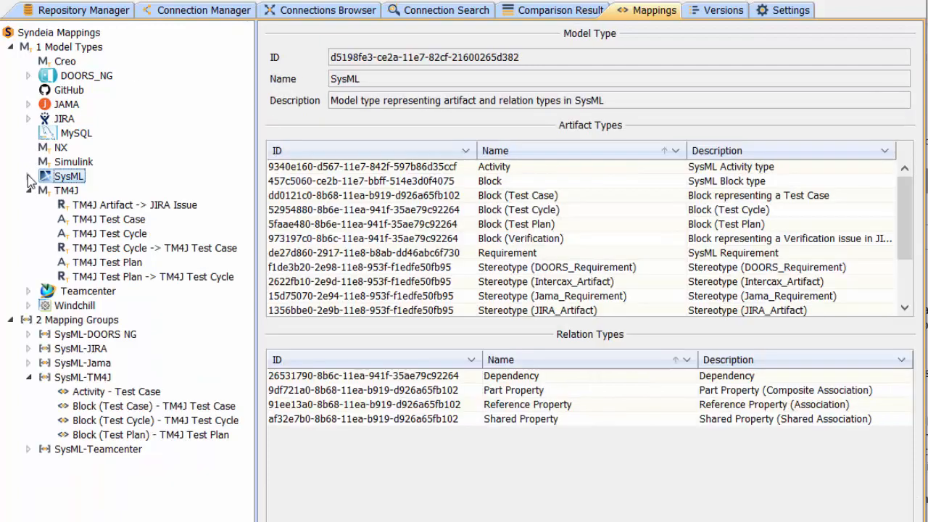
pyautogui.click(33, 191)
pyautogui.click(29, 191)
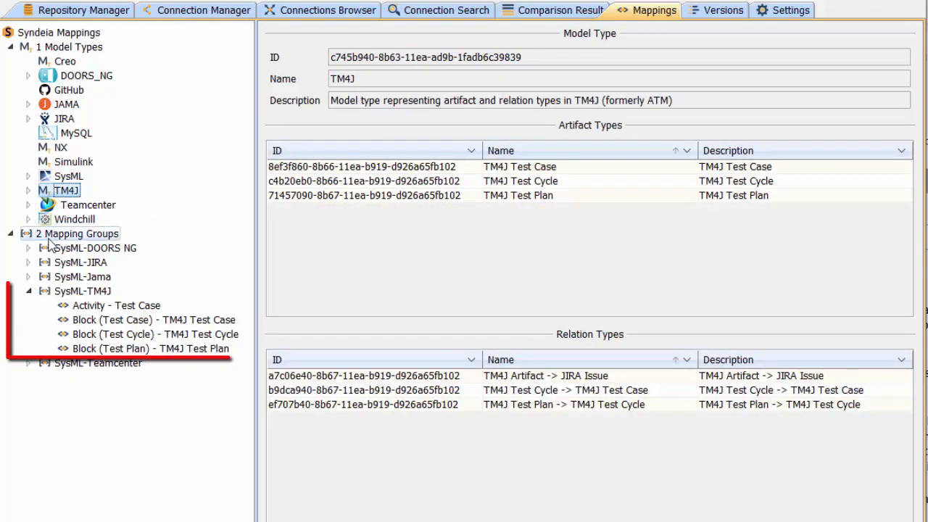
# Step: Add a mapping to the SysML-TM4J group with source artifact type Block (Test Case) and target artifact type TM4J Test Case
pyautogui.rightClick(99, 295)
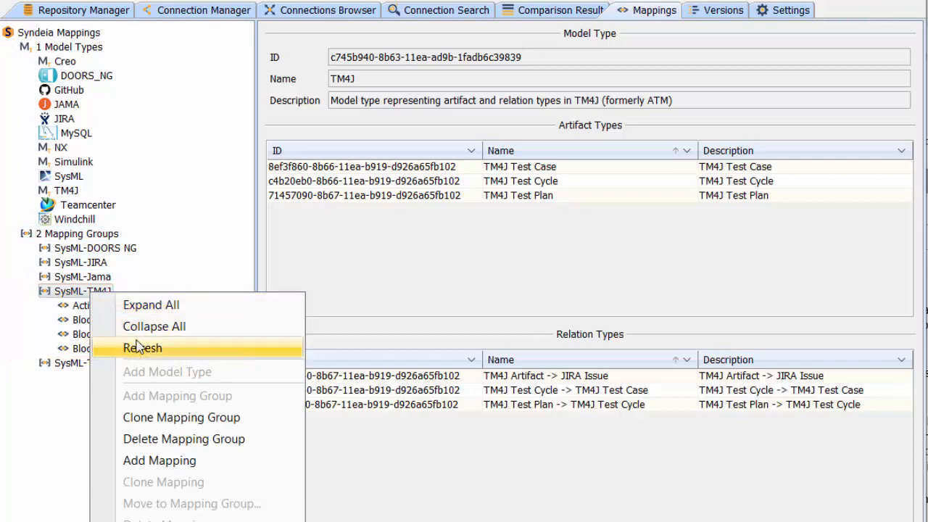
pyautogui.click(152, 464)
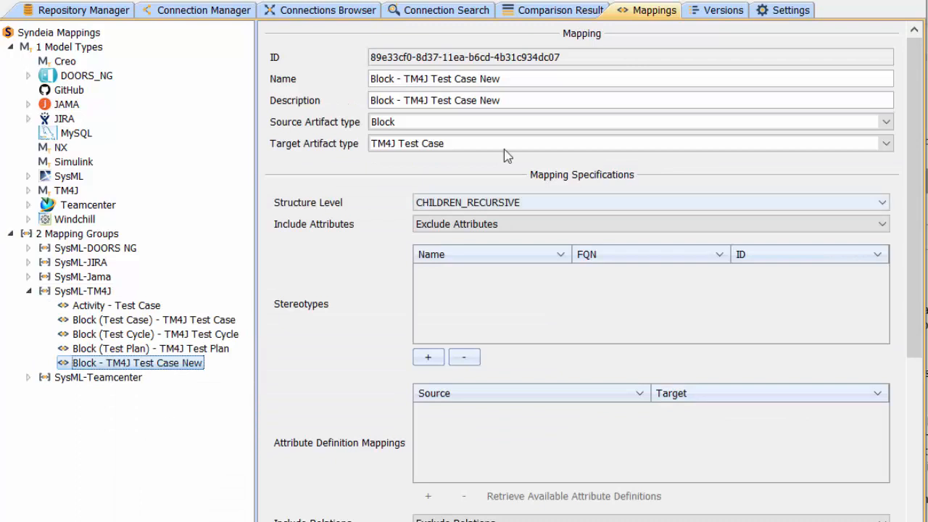
pyautogui.click(886, 123)
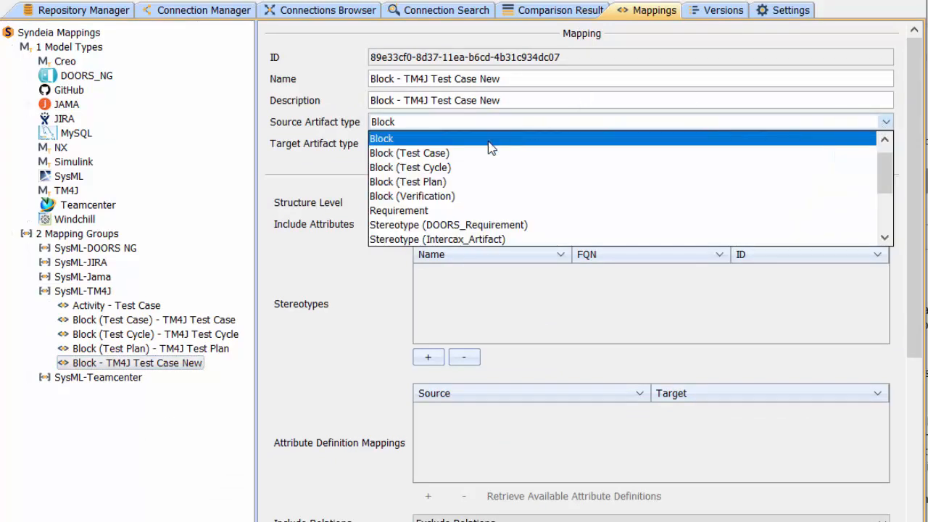
pyautogui.click(486, 160)
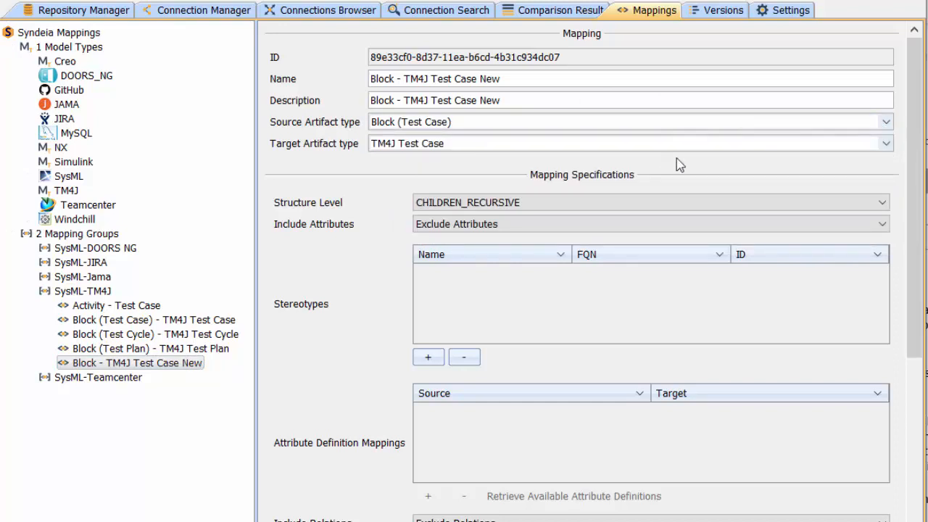
pyautogui.click(885, 143)
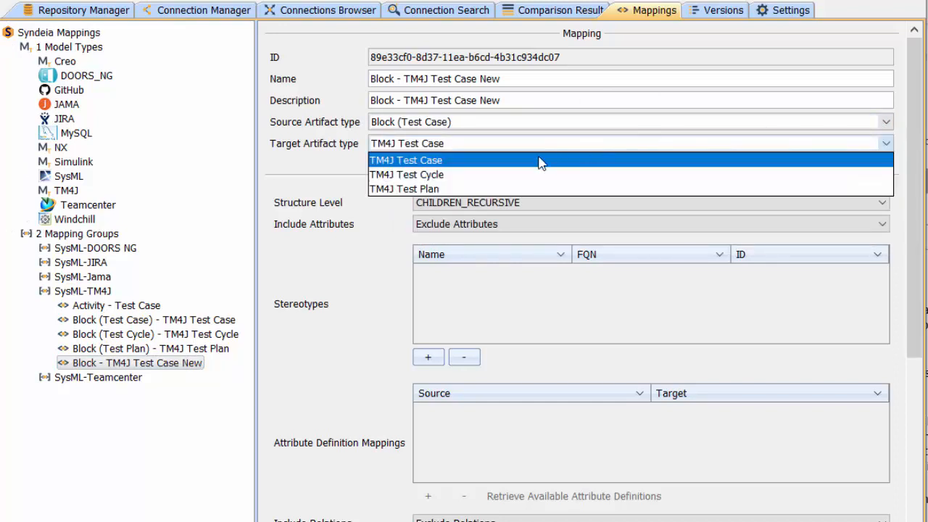
pyautogui.click(512, 168)
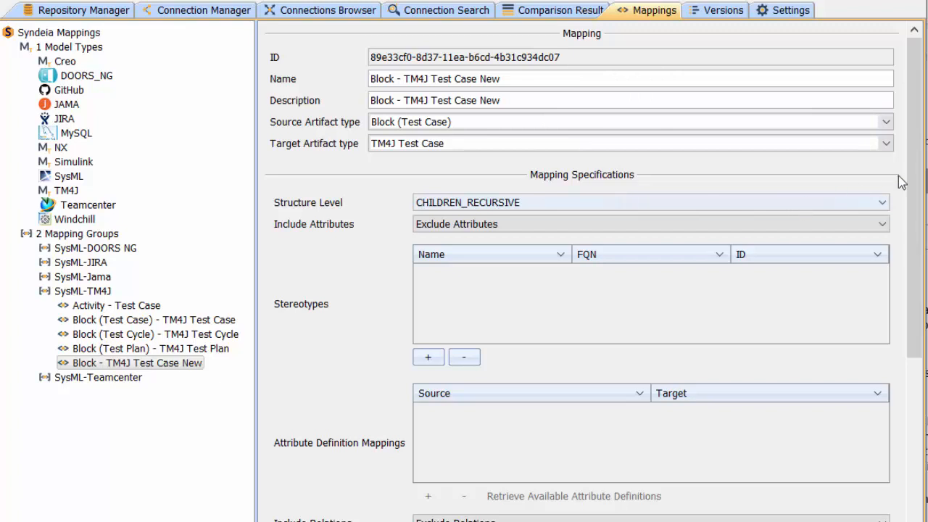
# Step: Set the new mapping's structure level to NO_CHILDREN and its attribute option to Include Attributes
pyautogui.click(873, 206)
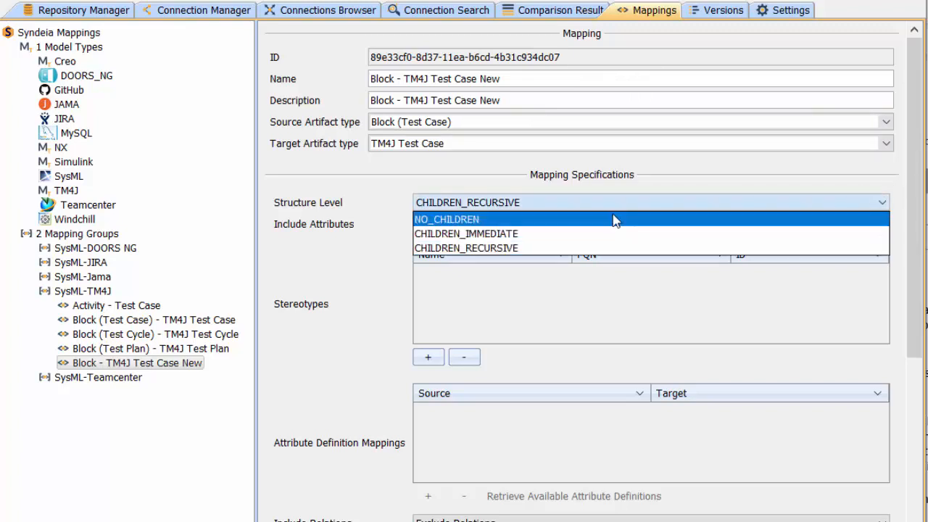
pyautogui.click(549, 220)
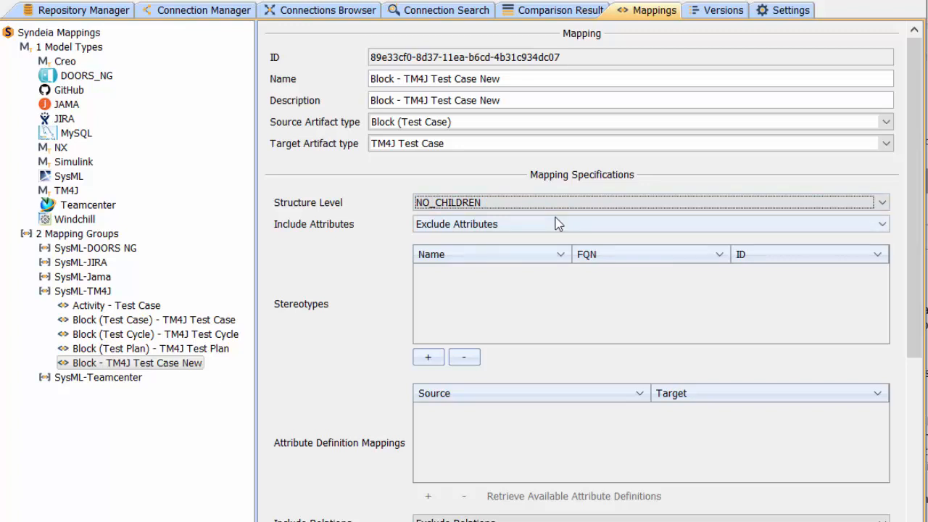
pyautogui.click(878, 226)
pyautogui.click(637, 241)
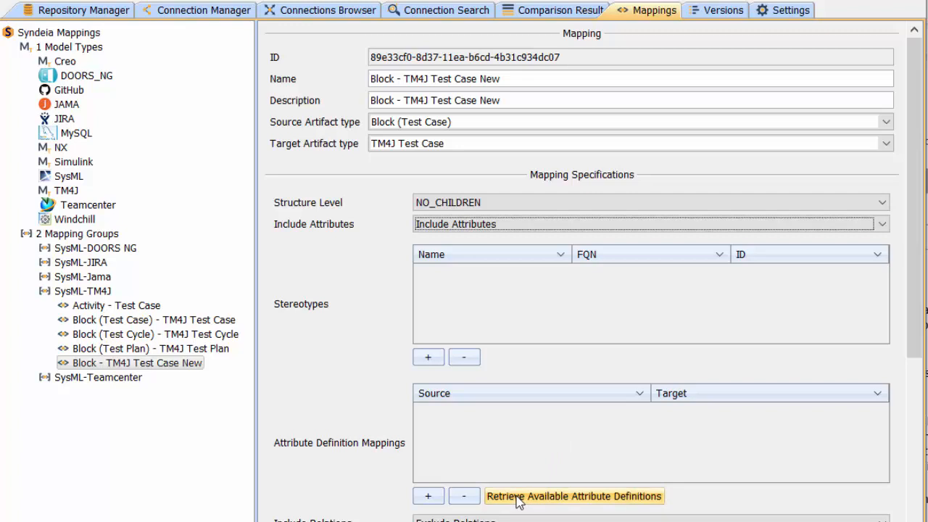
# Step: Add an attribute definition mapping from the Test_Case stereotype's status to the TM4J status attribute
pyautogui.click(429, 496)
pyautogui.click(508, 417)
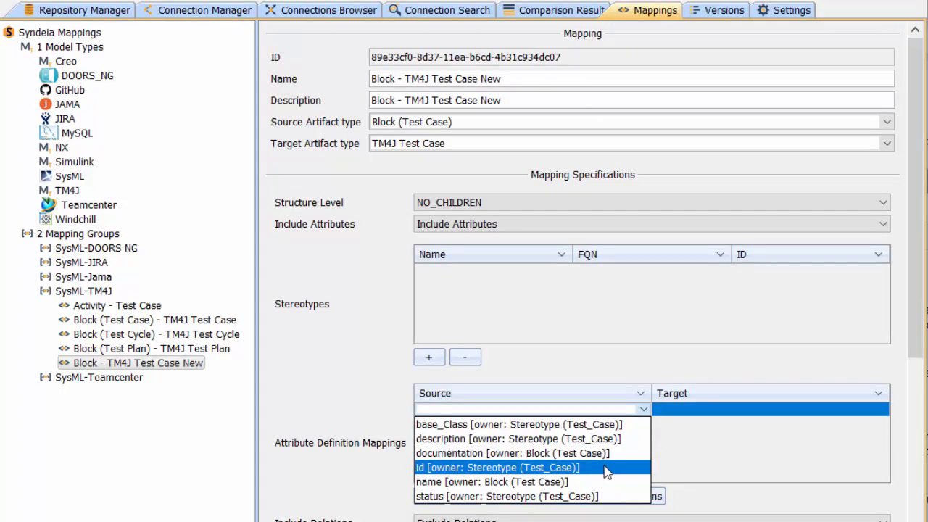
pyautogui.click(575, 497)
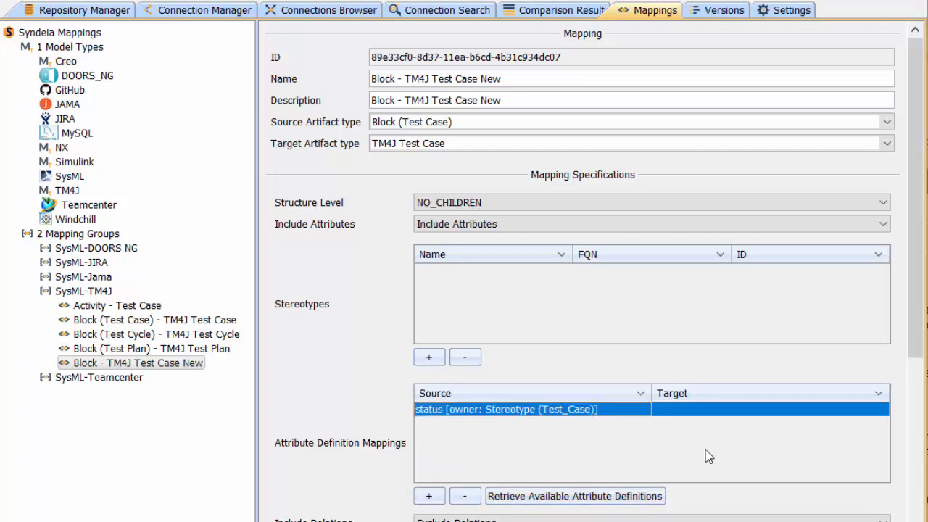
pyautogui.click(774, 417)
pyautogui.scroll(-3, 746, 435)
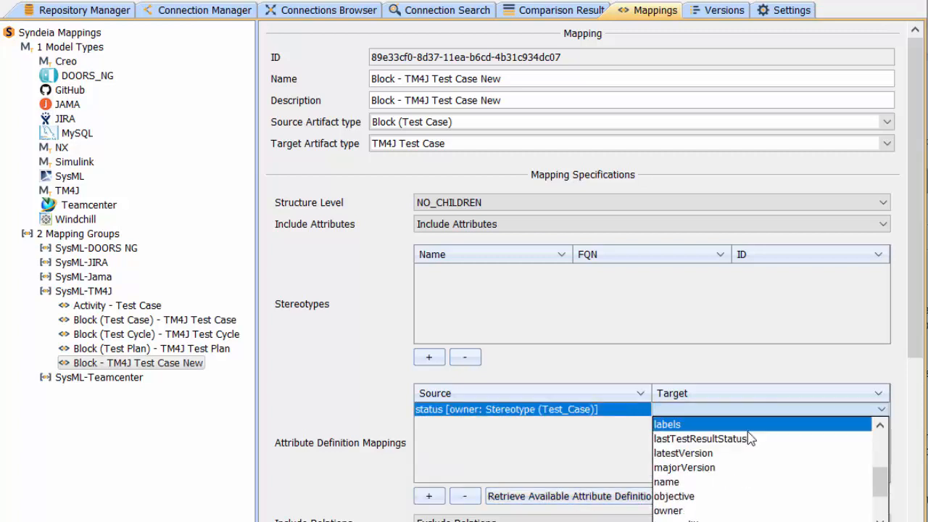
pyautogui.scroll(-2, 696, 497)
pyautogui.click(692, 498)
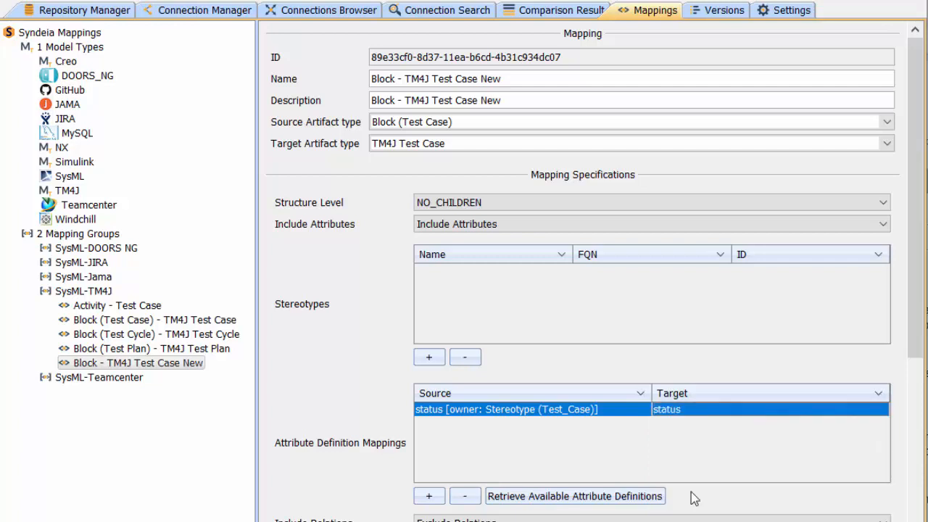
# Step: Add an attribute definition mapping from the Test_Case stereotype's description to the TM4J objective attribute, and save the mapping
pyautogui.click(429, 497)
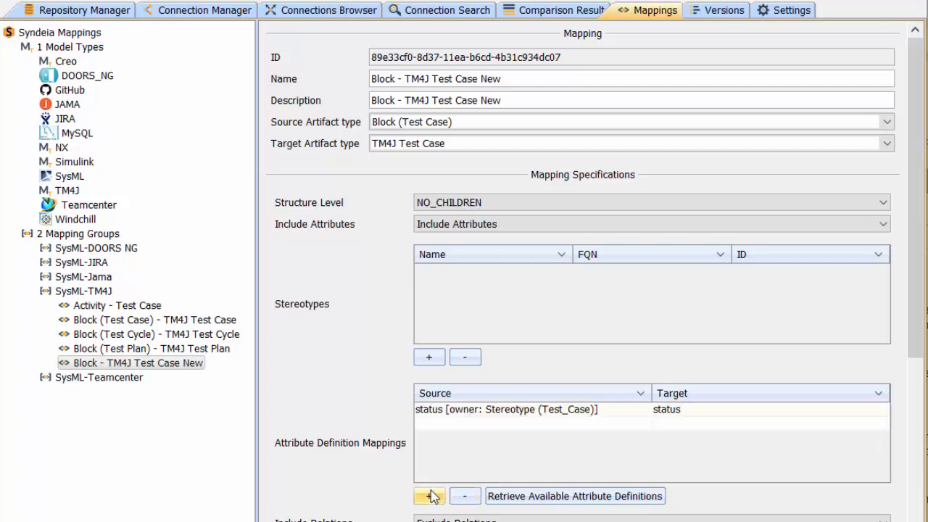
pyautogui.click(484, 425)
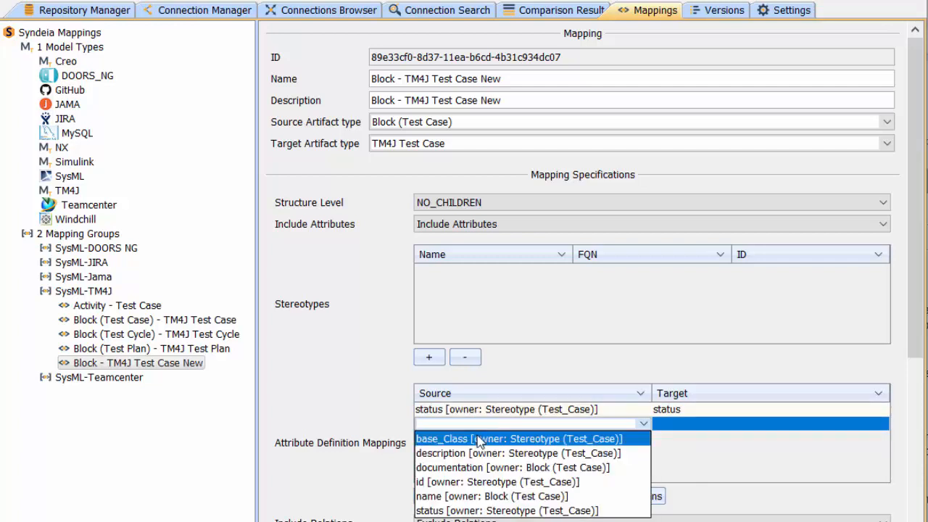
pyautogui.click(471, 453)
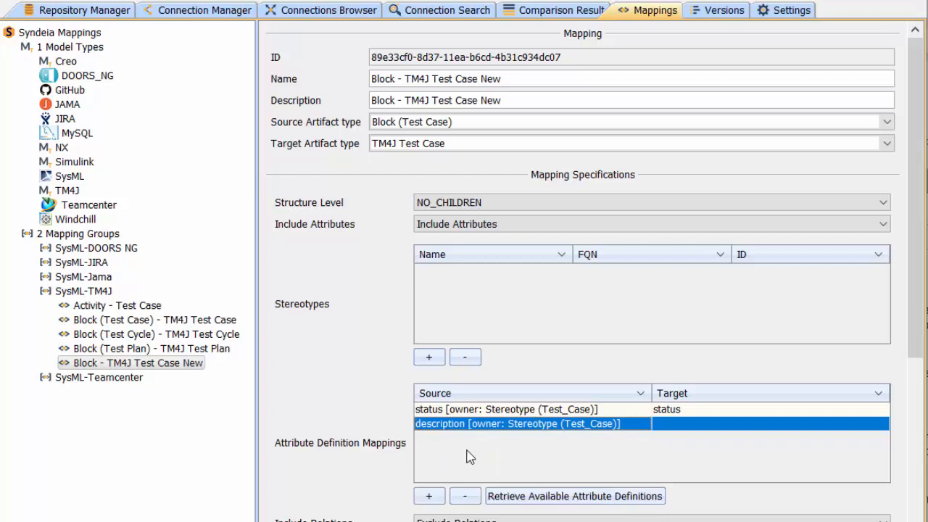
pyautogui.click(694, 426)
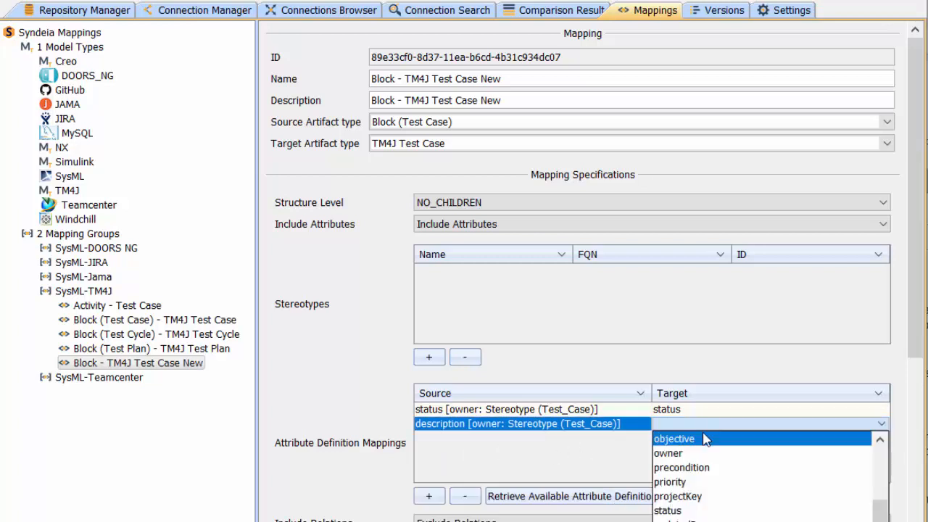
pyautogui.click(706, 440)
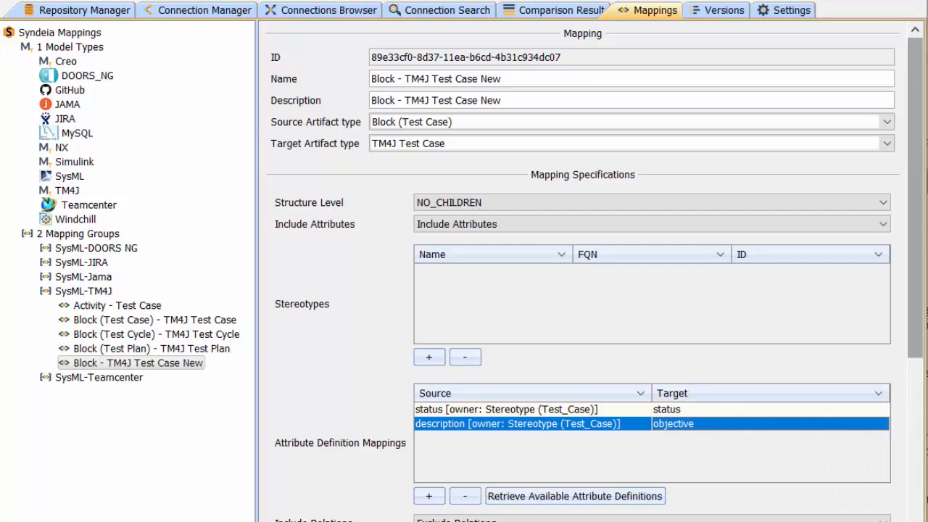
pyautogui.moveTo(911, 290); pyautogui.dragTo(919, 493)
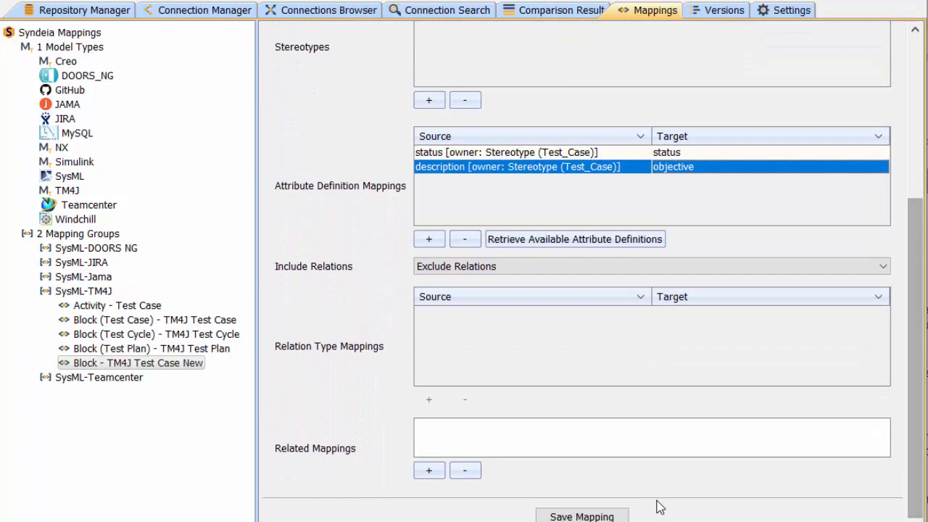
pyautogui.click(594, 517)
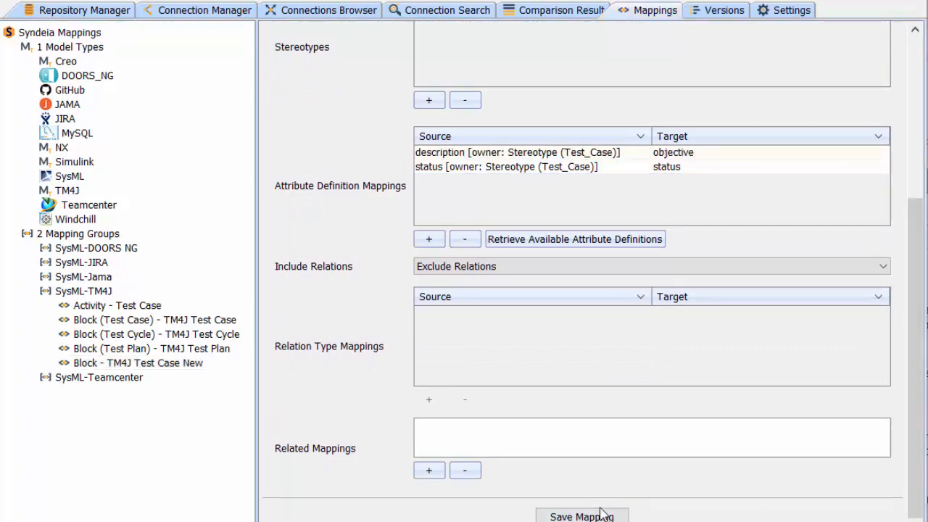
# Step: Create a Model Transform connection from the UAV Test Case block in TM4J Tutorial to Syndeia Test Project (SYNDT) using Block - TM4J Test Case New
pyautogui.click(220, 10)
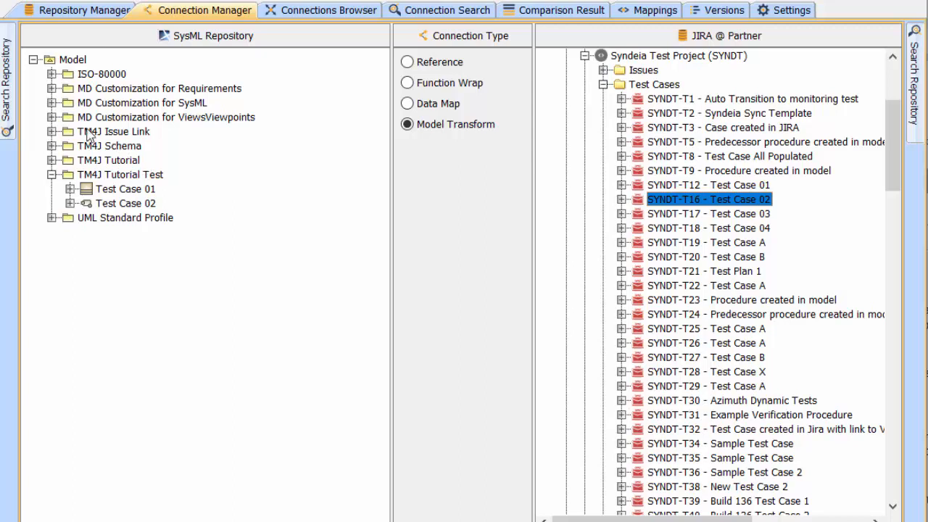
pyautogui.click(51, 160)
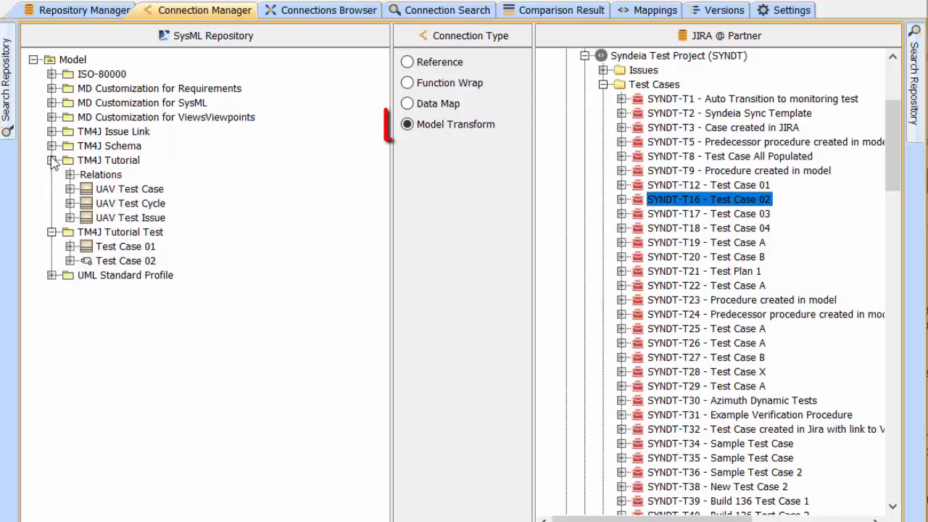
pyautogui.click(430, 129)
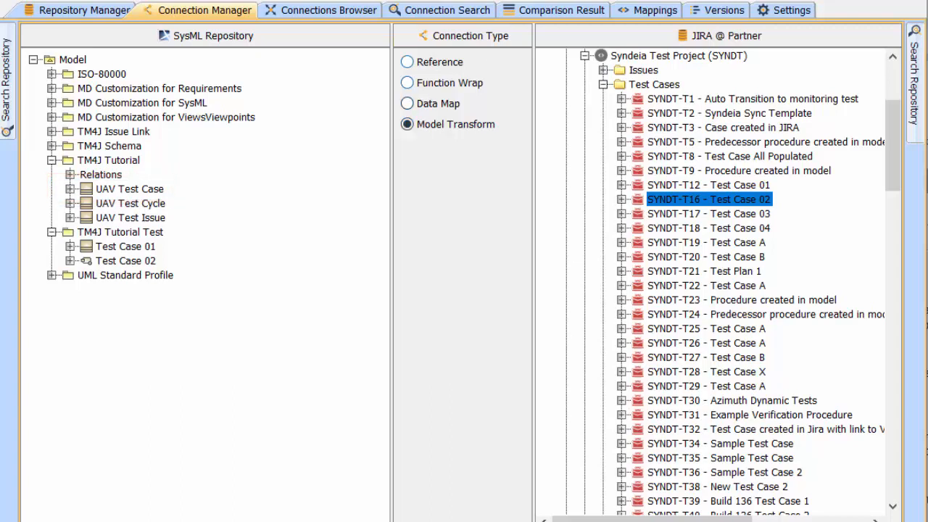
pyautogui.moveTo(92, 193); pyautogui.dragTo(623, 56)
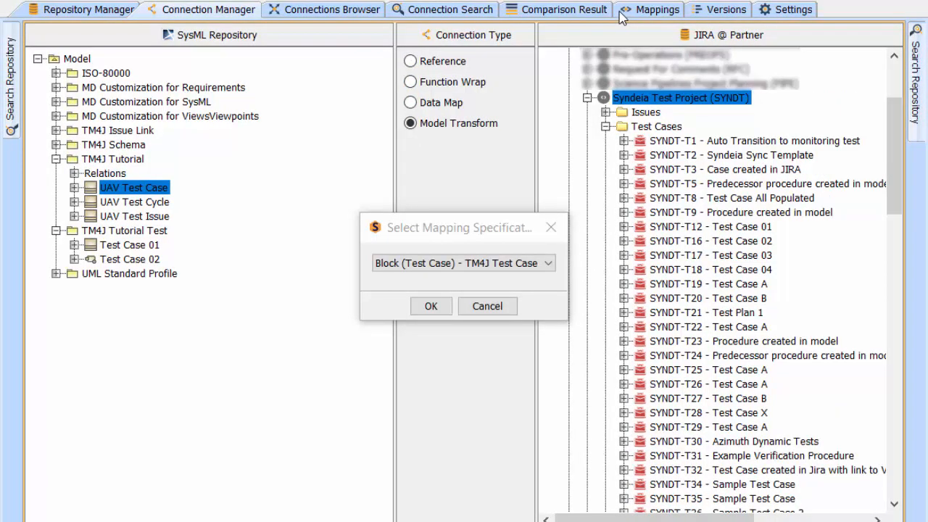
pyautogui.click(548, 269)
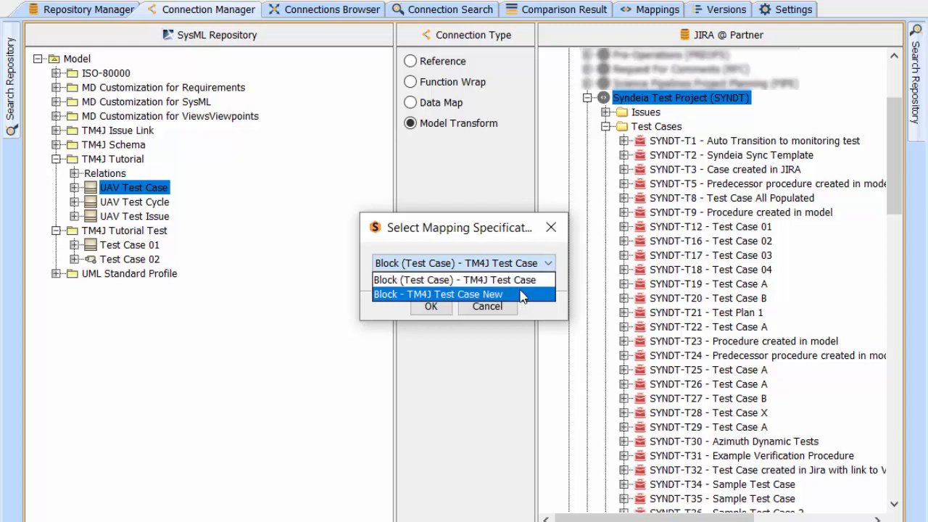
pyautogui.click(522, 295)
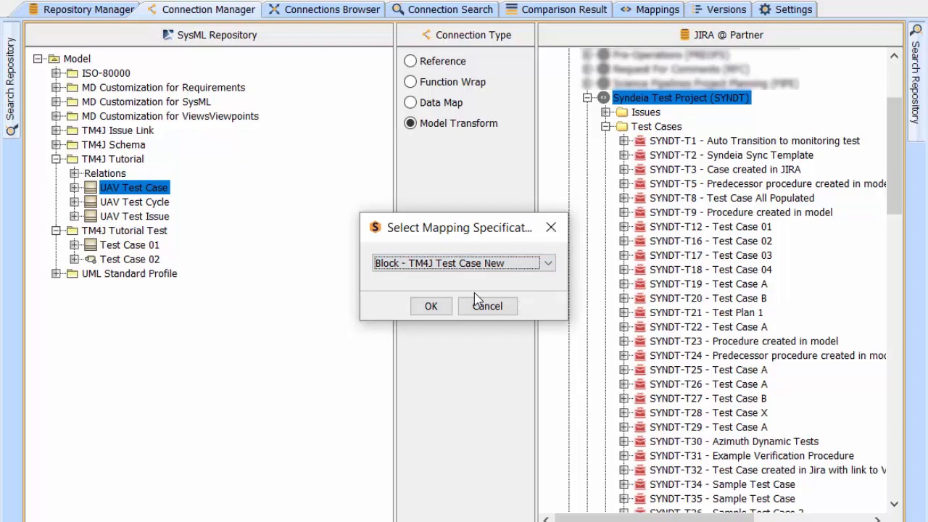
pyautogui.click(431, 305)
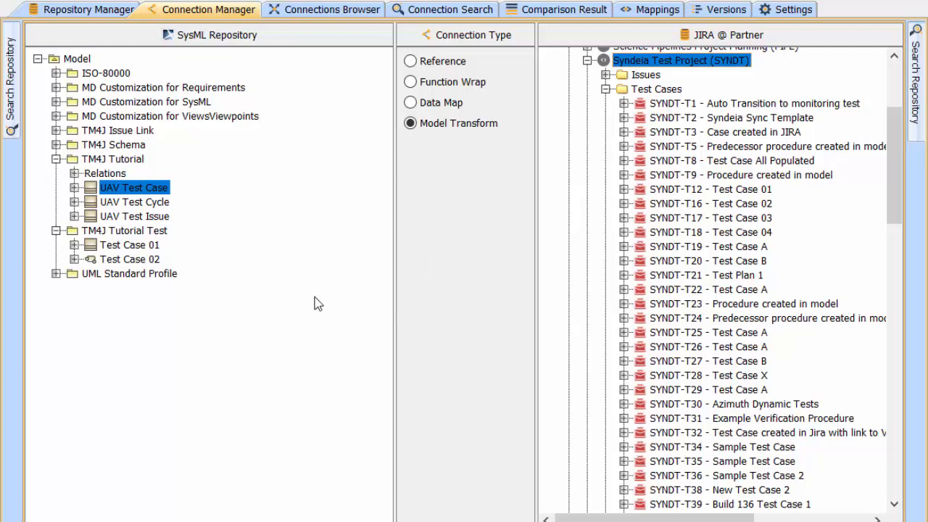
# Step: Open the Jira test case SYNDT-T105 connected to the UAV Test Case block
pyautogui.rightClick(93, 190)
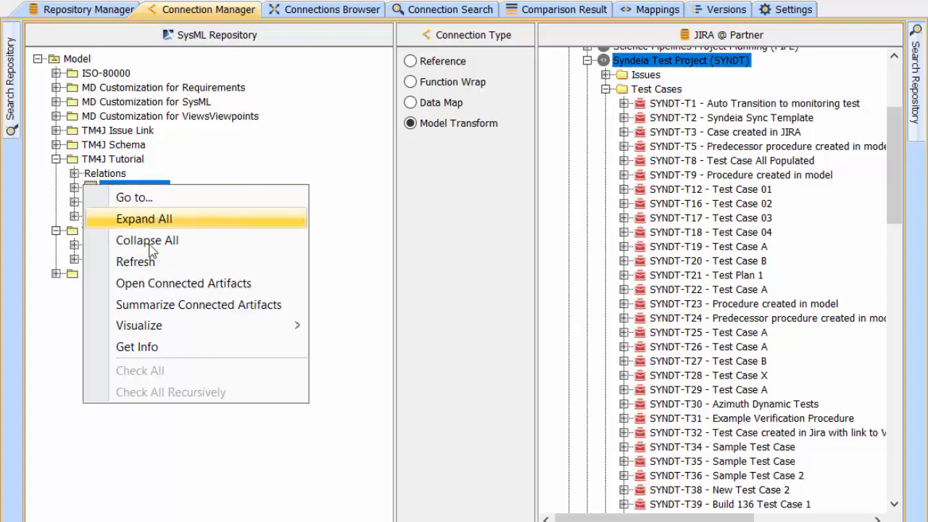
pyautogui.click(174, 286)
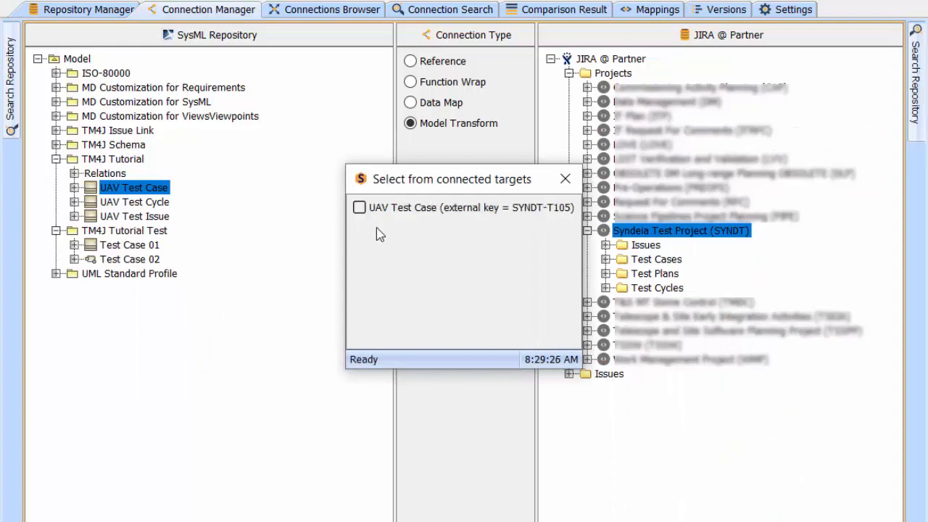
pyautogui.click(360, 207)
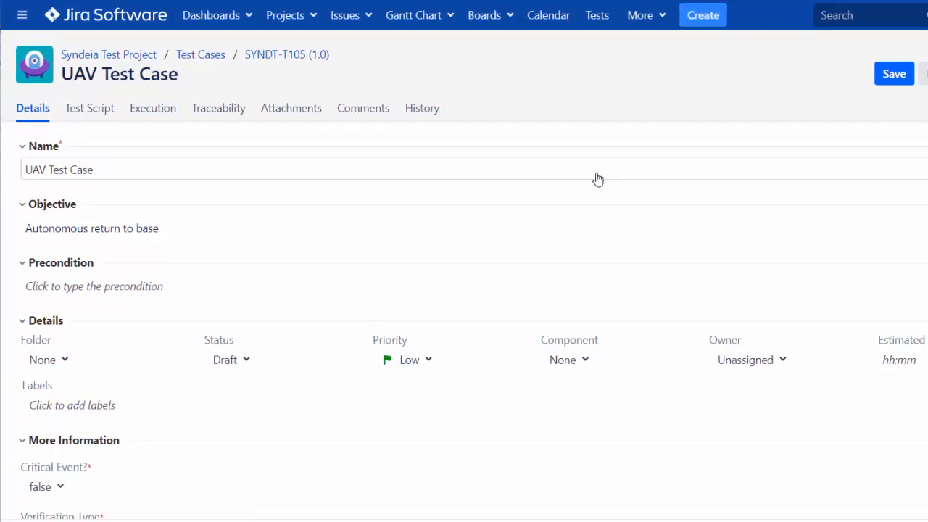
# Step: Set the status of the Jira test case UAV Test Case to Approved and save it
pyautogui.click(246, 360)
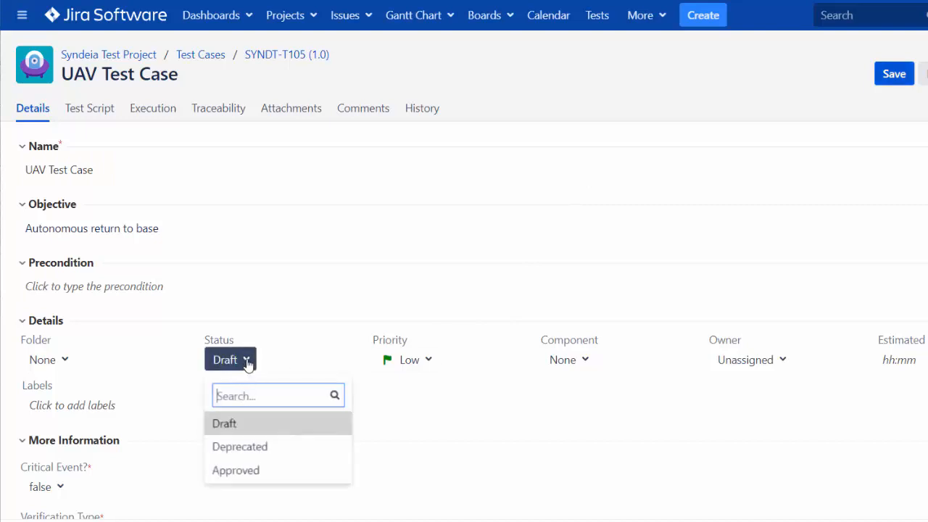
pyautogui.click(245, 471)
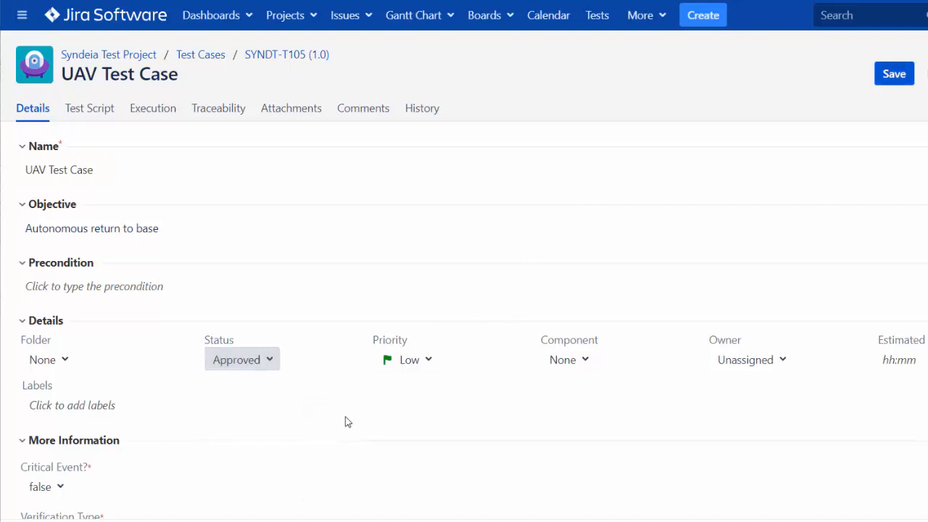
pyautogui.click(894, 73)
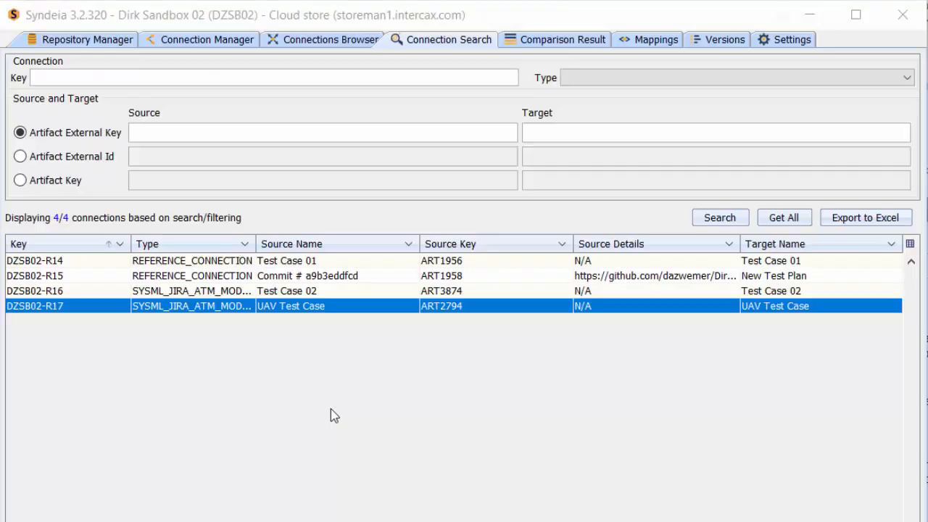
# Step: In Syndeia, compare source and target of the UAV Test Case connection DZSB02-R17, and sync the target to the source
pyautogui.rightClick(358, 311)
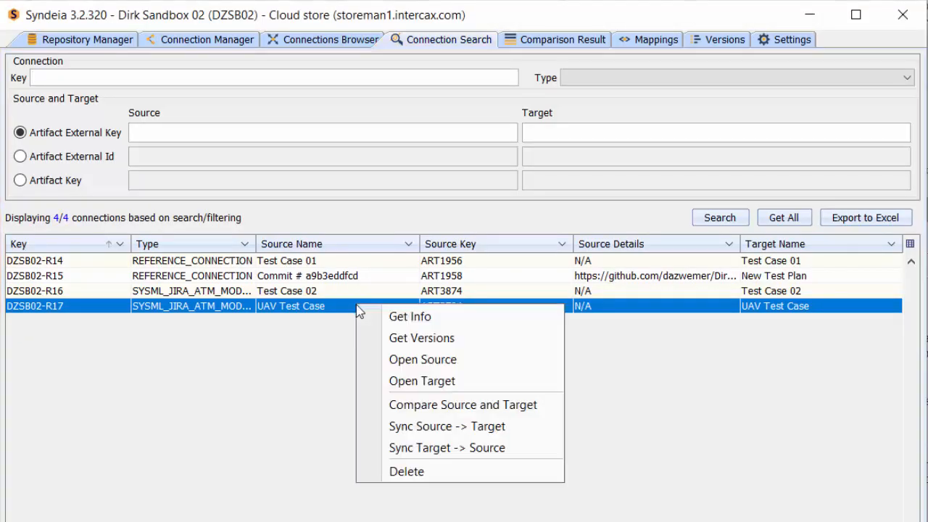
pyautogui.click(405, 411)
pyautogui.click(426, 338)
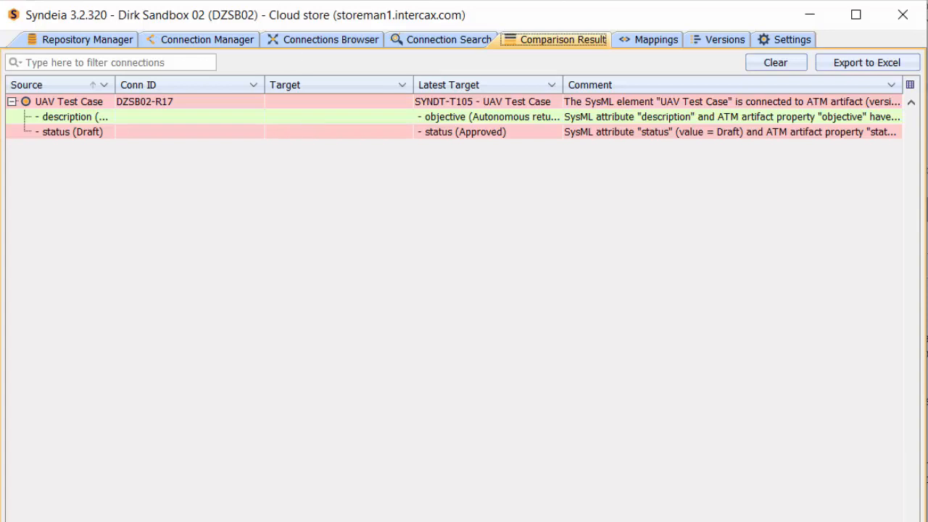
pyautogui.rightClick(289, 101)
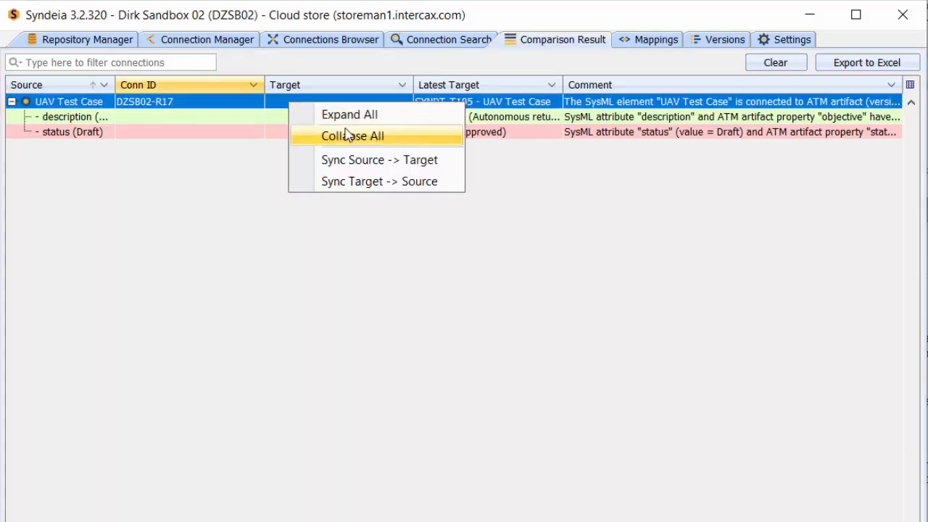
pyautogui.click(381, 182)
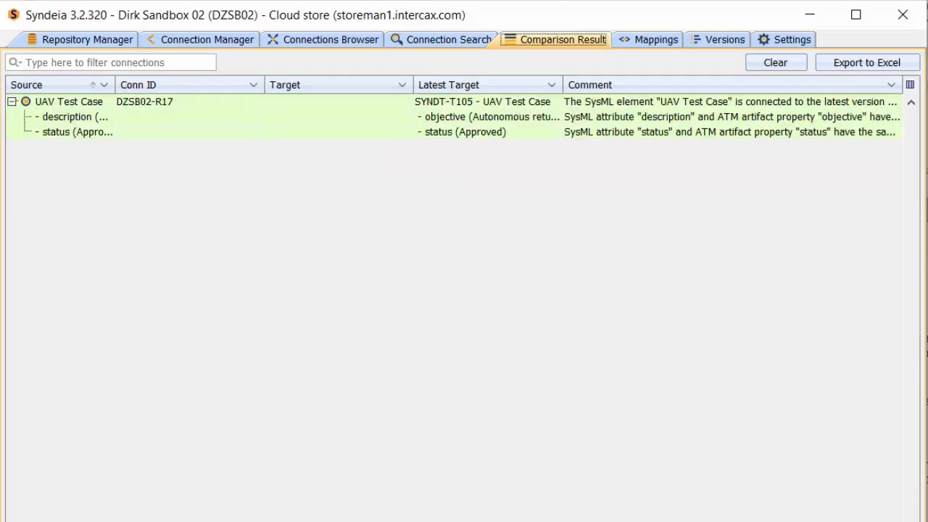
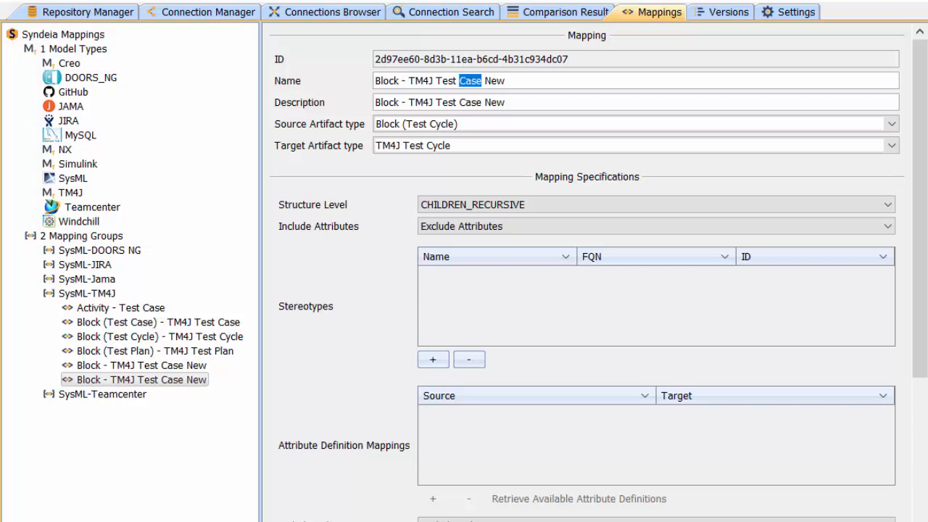
# Step: Set the new mapping's name and description to Block - TM4J Test Cycle New, and its structure level to CHILDREN_IMMEDIATE
pyautogui.write('Cycle')
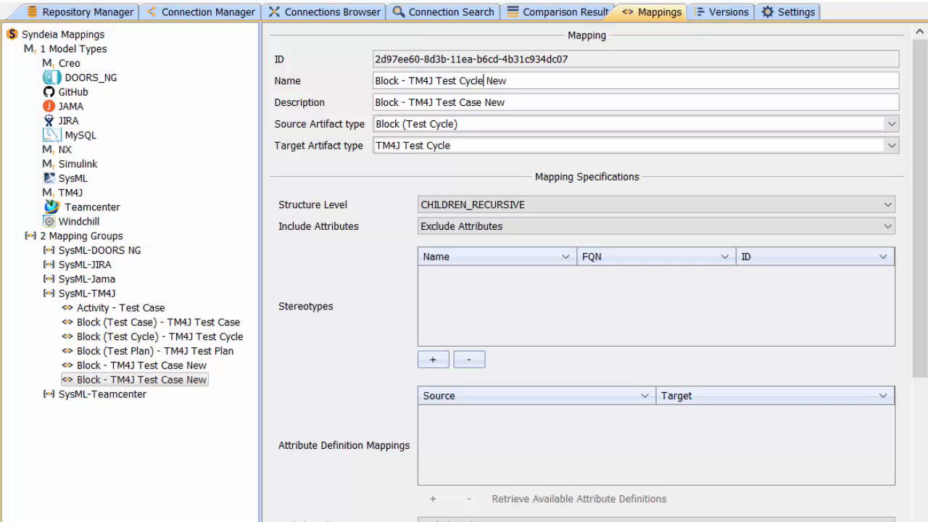
pyautogui.doubleClick(465, 103)
pyautogui.write('Cycle')
pyautogui.click(888, 207)
pyautogui.click(763, 236)
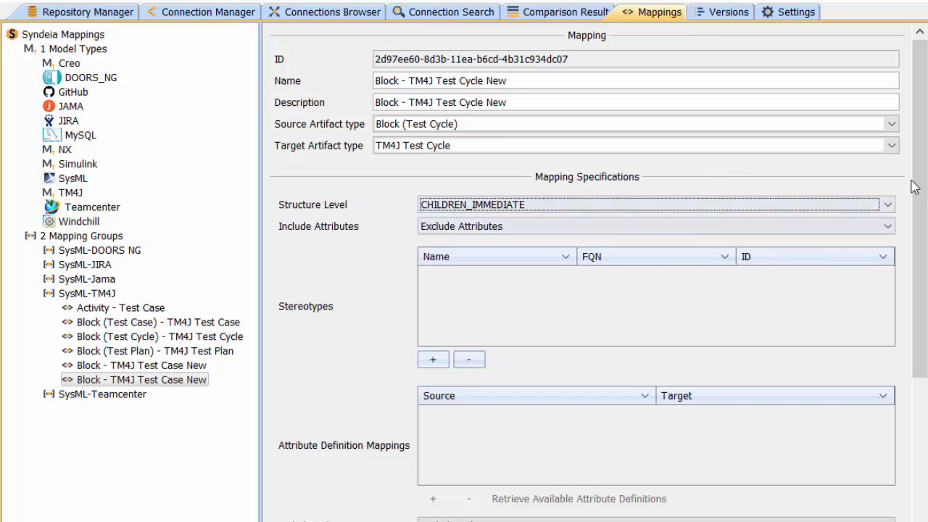
# Step: Include relations in the mapping and map Part Property (PartProperty) to TM4J Test Cycle -> TM4J Test Case (items)
pyautogui.moveTo(923, 198); pyautogui.dragTo(906, 398)
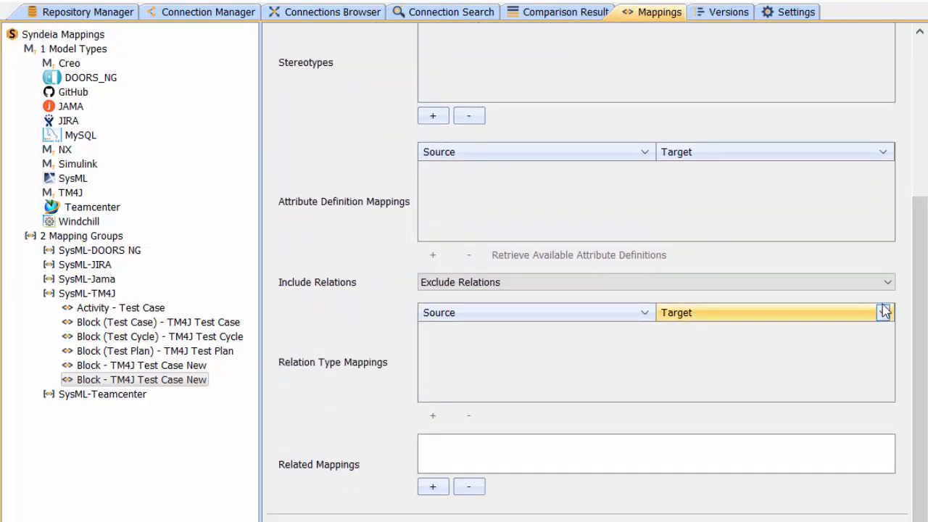
pyautogui.click(891, 283)
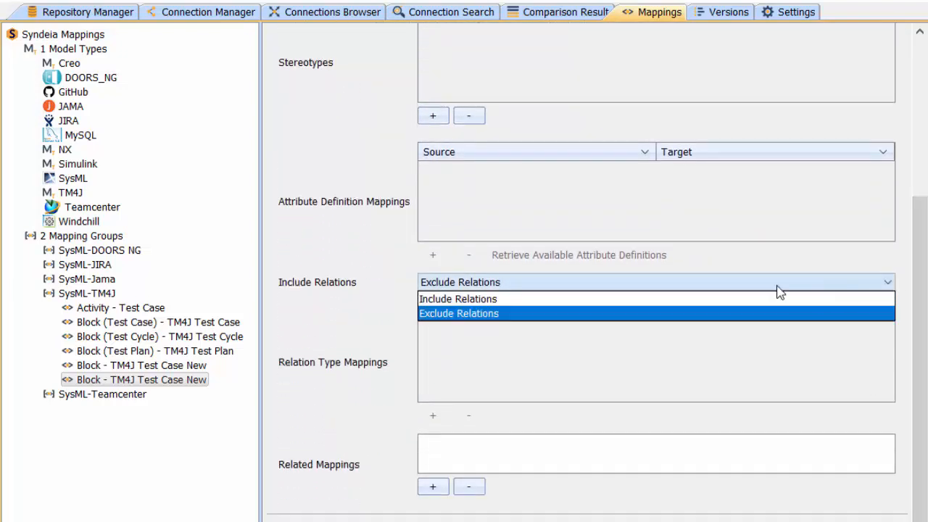
pyautogui.click(675, 300)
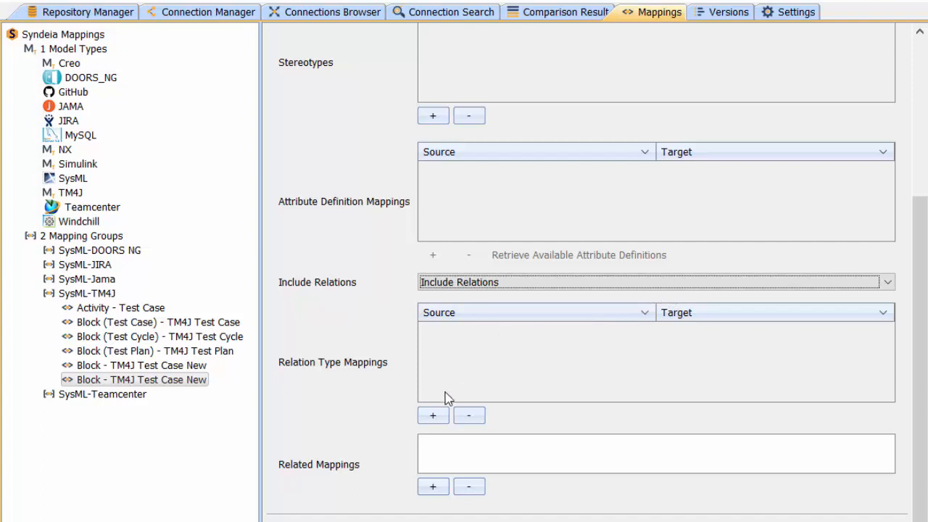
pyautogui.click(431, 416)
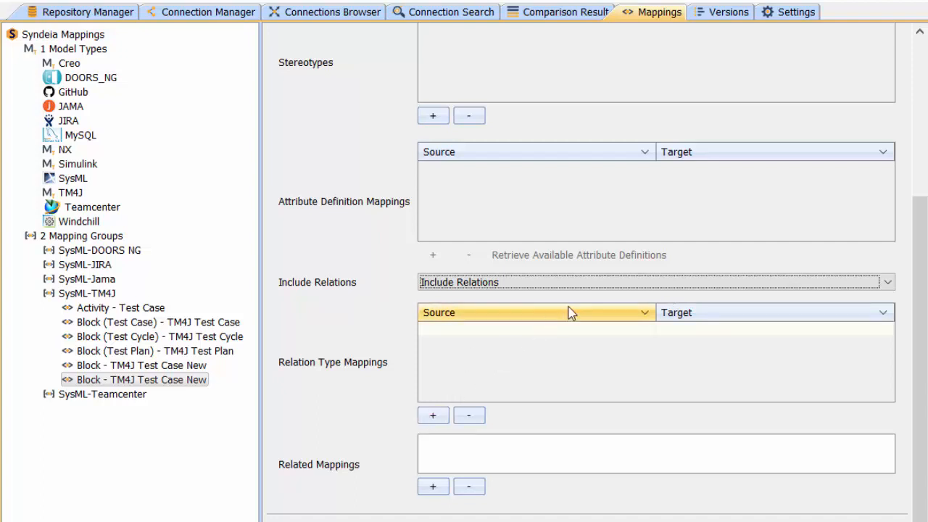
pyautogui.click(613, 335)
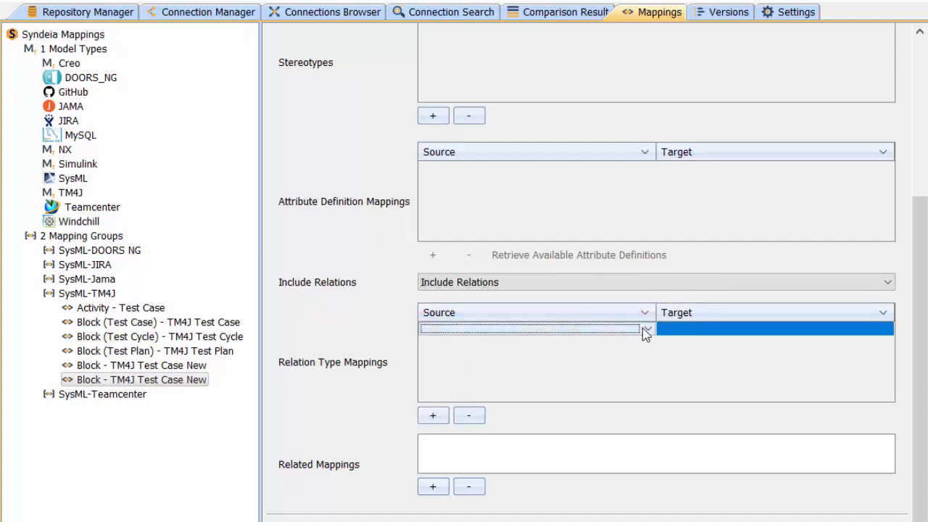
pyautogui.click(646, 331)
pyautogui.click(509, 359)
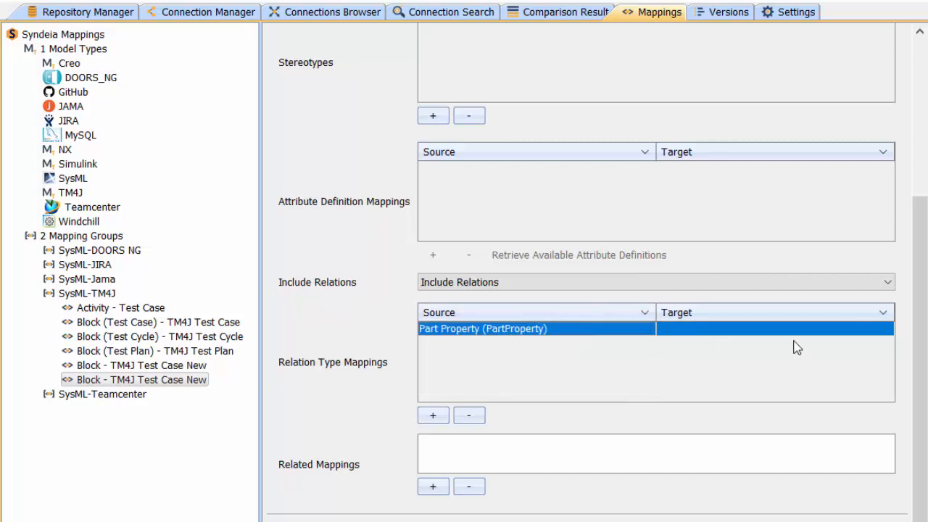
pyautogui.click(891, 330)
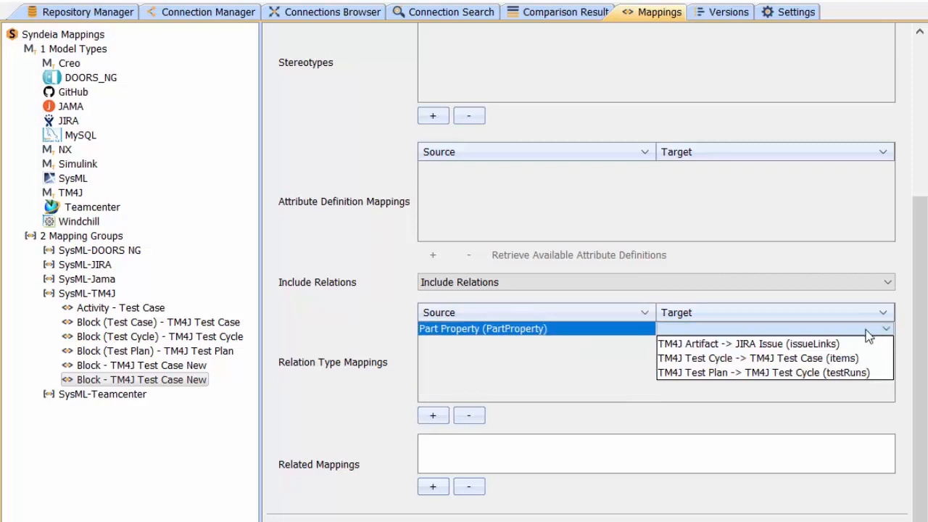
pyautogui.click(782, 358)
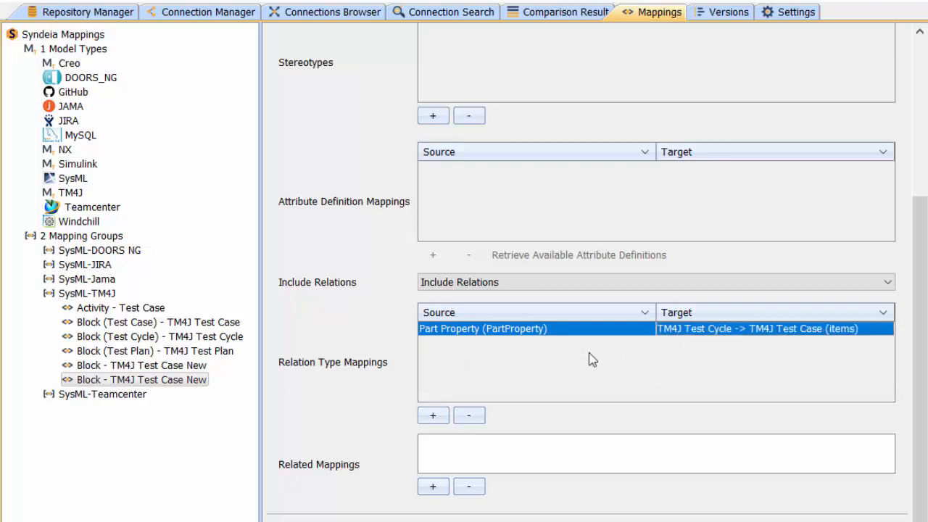
# Step: Add a second relation type mapping from Dependency to TM4J Artifact -> JIRA Issue (issueLinks)
pyautogui.click(422, 418)
pyautogui.click(650, 345)
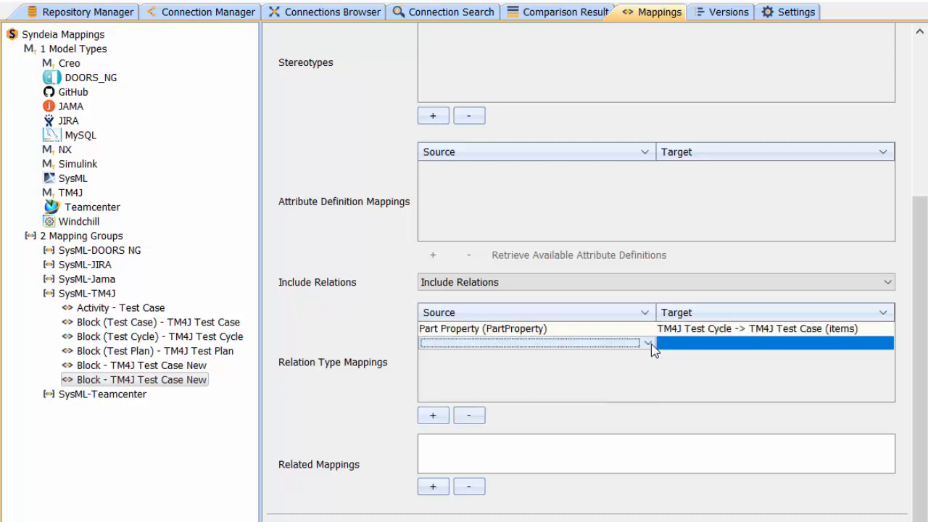
pyautogui.click(649, 343)
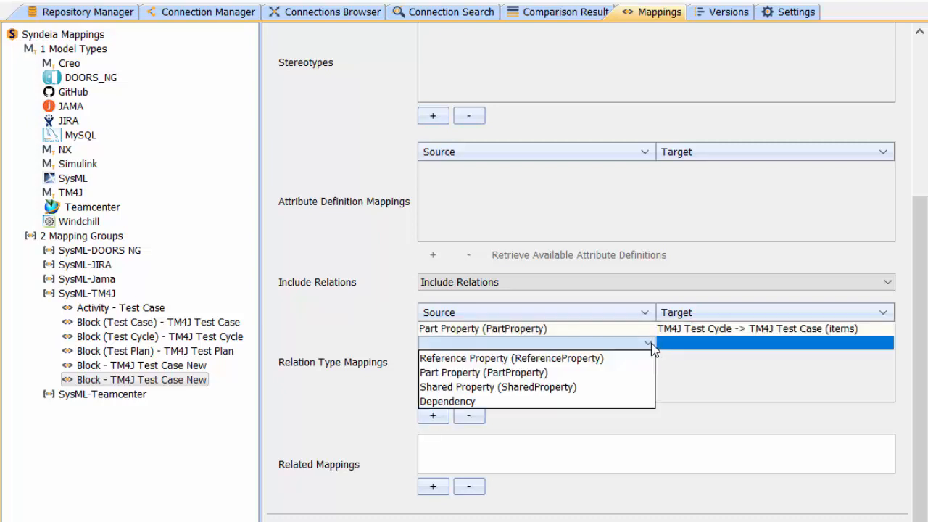
pyautogui.click(510, 401)
pyautogui.click(697, 346)
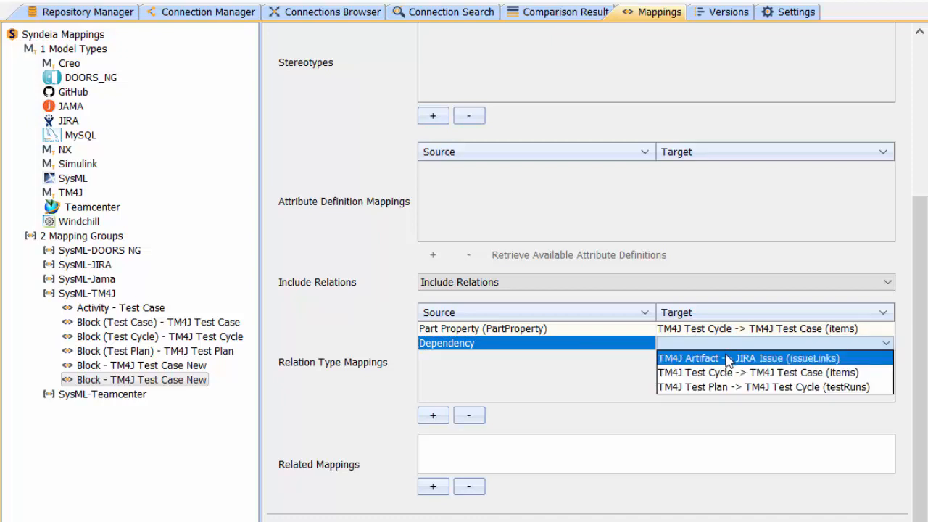
pyautogui.click(729, 358)
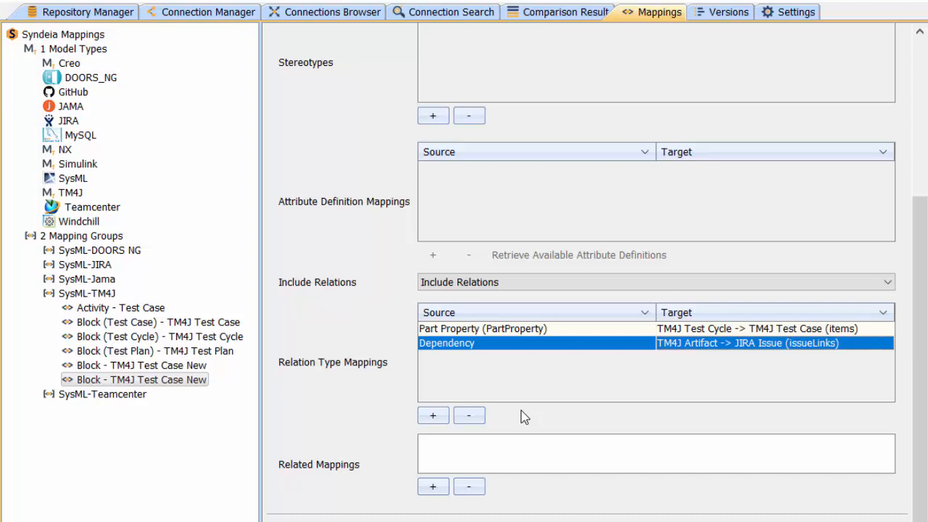
# Step: Add Block (Test Case) - TM4J Test Case and Block (Verification) - Verification as related mappings and save the mapping
pyautogui.click(433, 487)
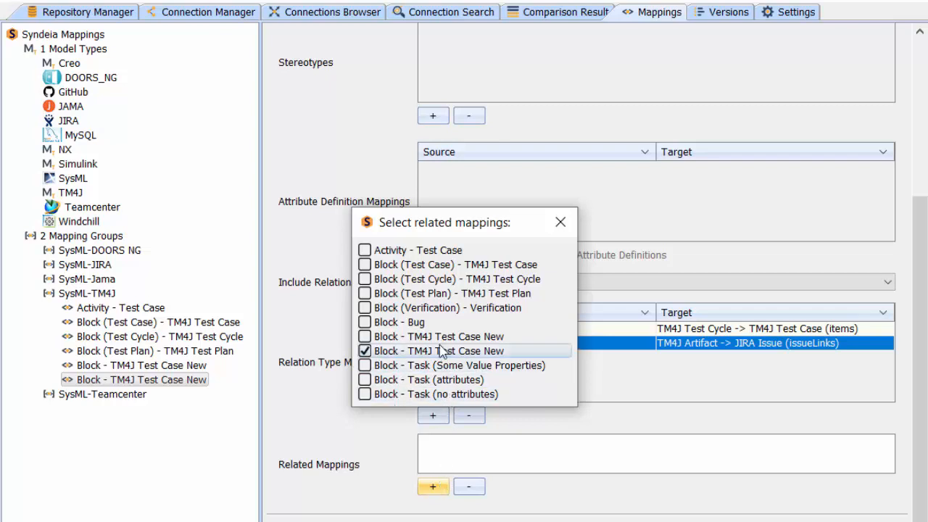
pyautogui.click(397, 267)
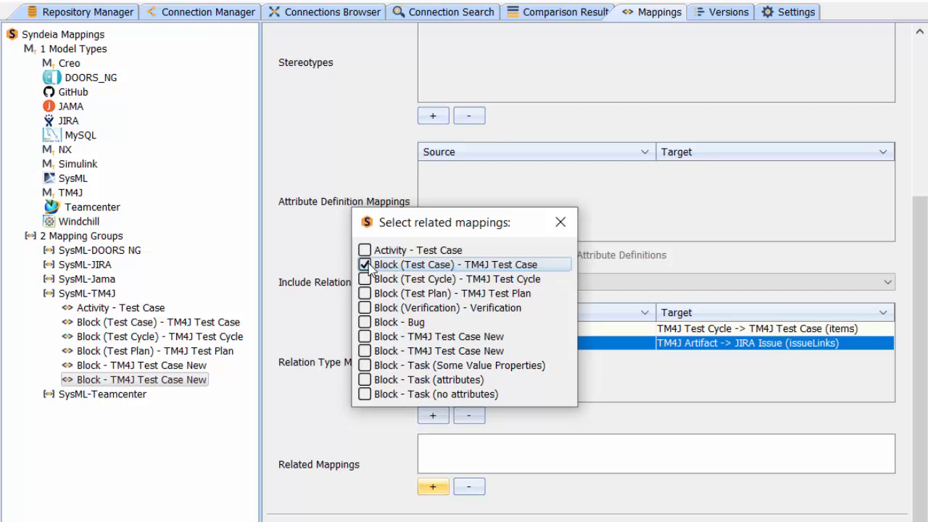
pyautogui.click(368, 265)
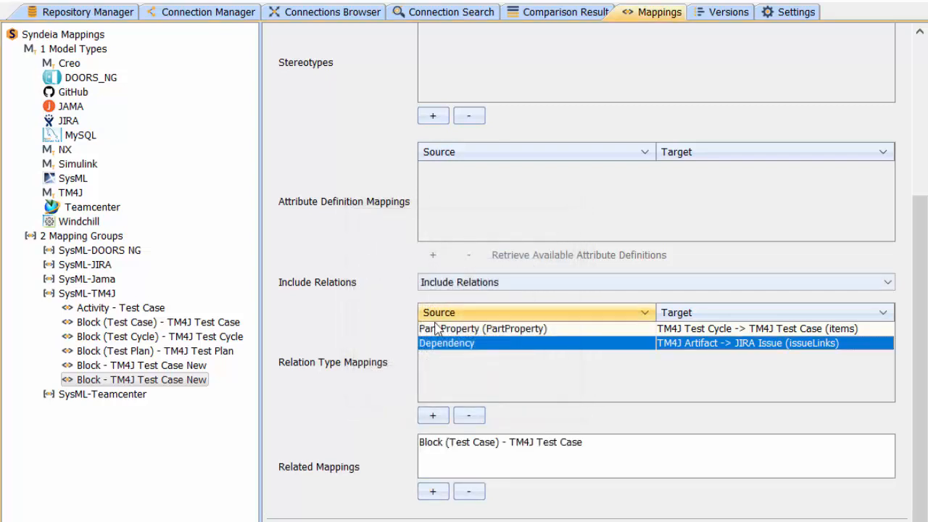
pyautogui.click(428, 492)
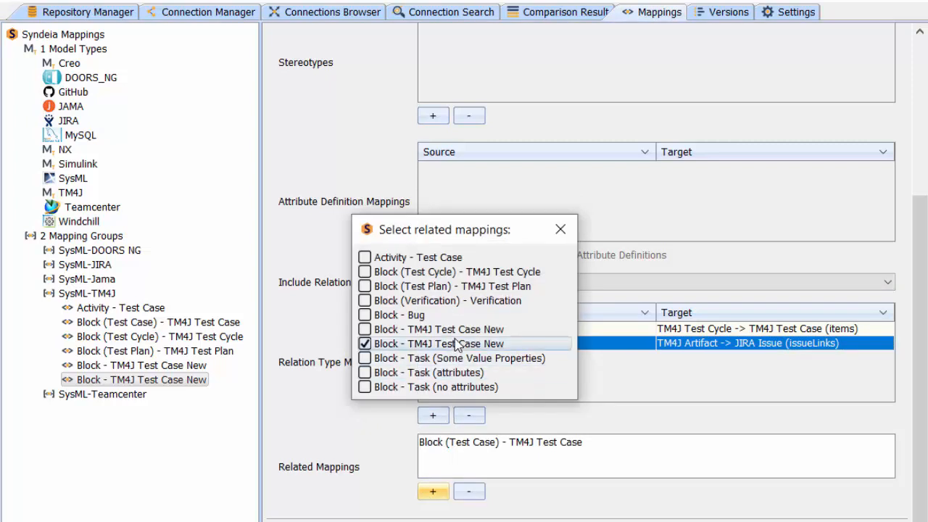
pyautogui.click(365, 301)
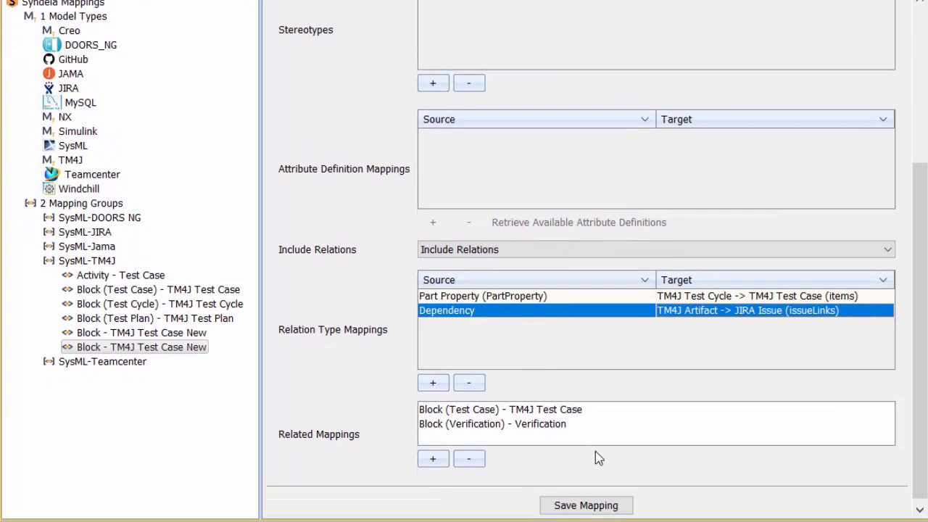
pyautogui.click(598, 507)
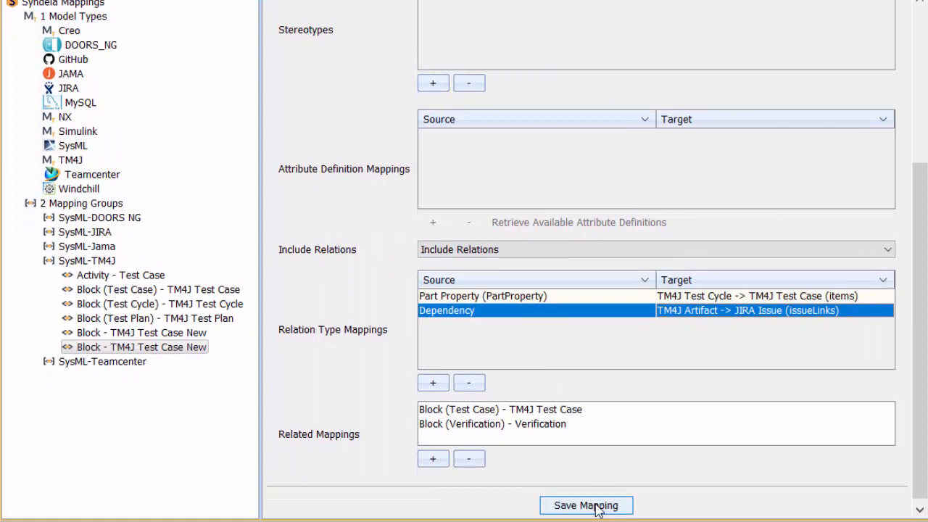
pyautogui.click(598, 508)
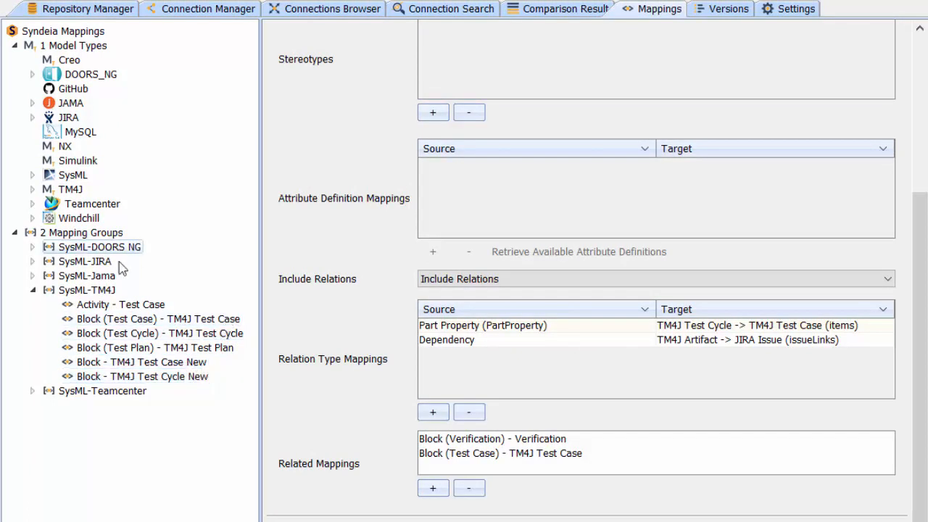
# Step: Examine the Block (Verification) - Verification mapping in the SysML-JIRA group and the SysML artifact type Block (Verification)
pyautogui.click(32, 261)
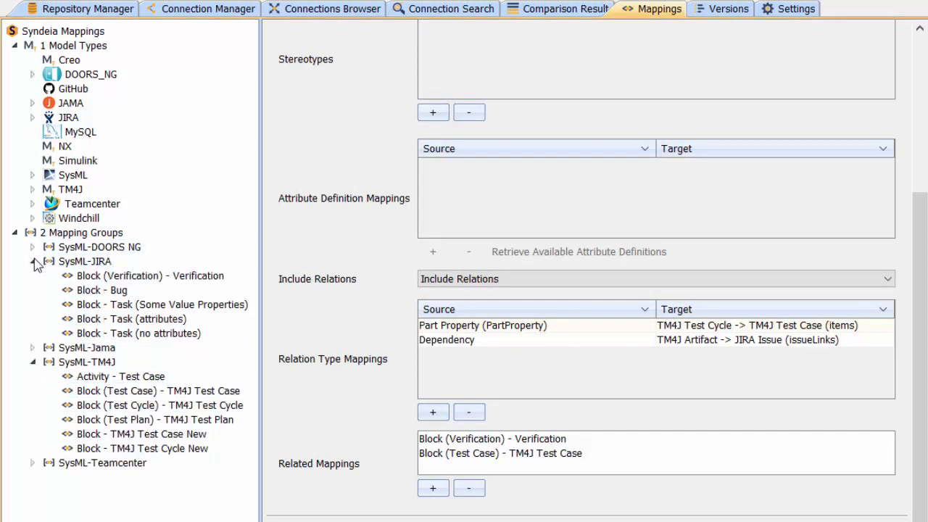
pyautogui.click(44, 261)
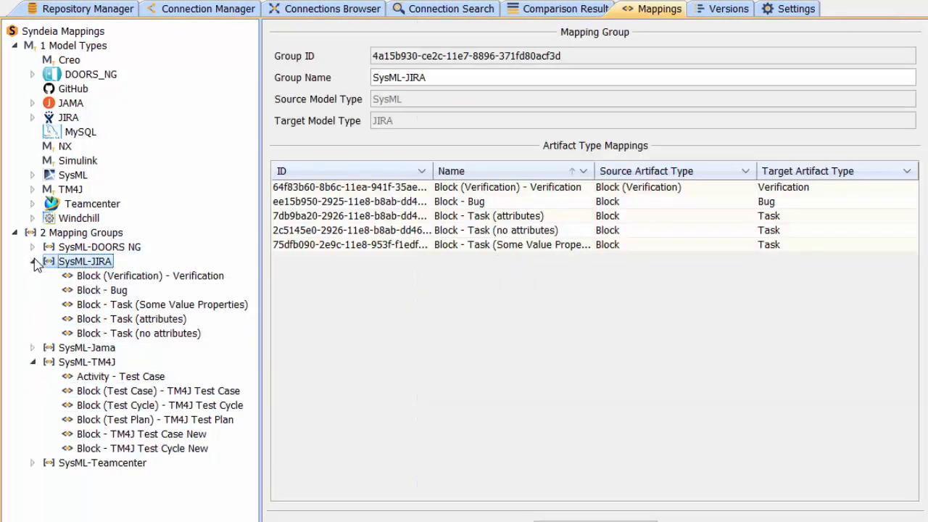
pyautogui.click(185, 276)
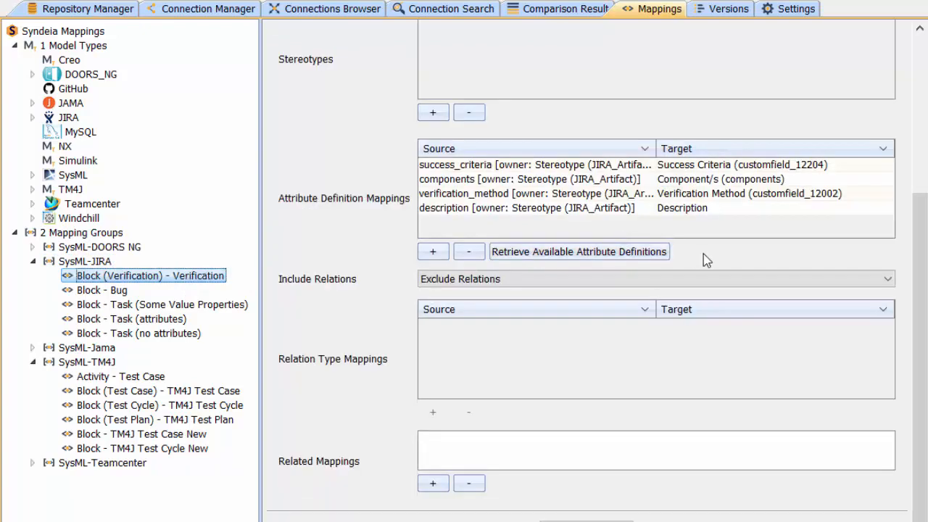
pyautogui.moveTo(916, 241); pyautogui.dragTo(912, 67)
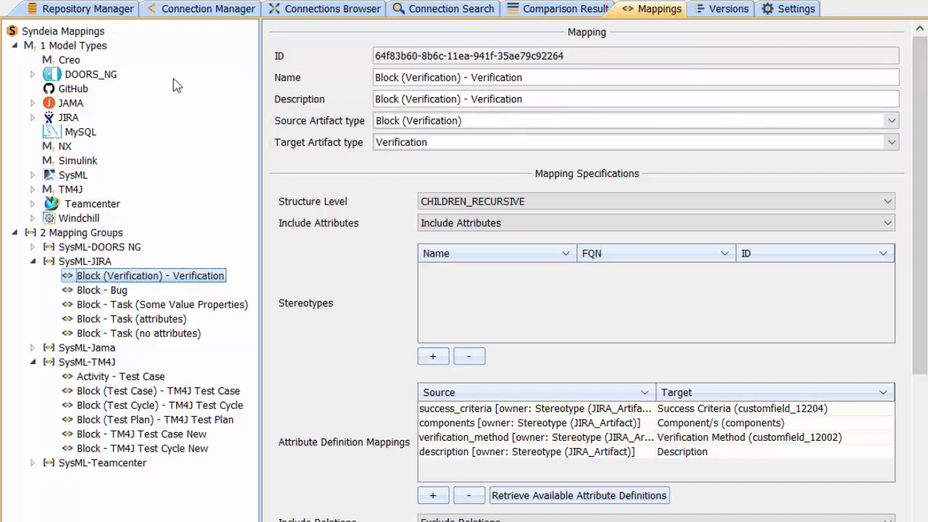
pyautogui.click(33, 175)
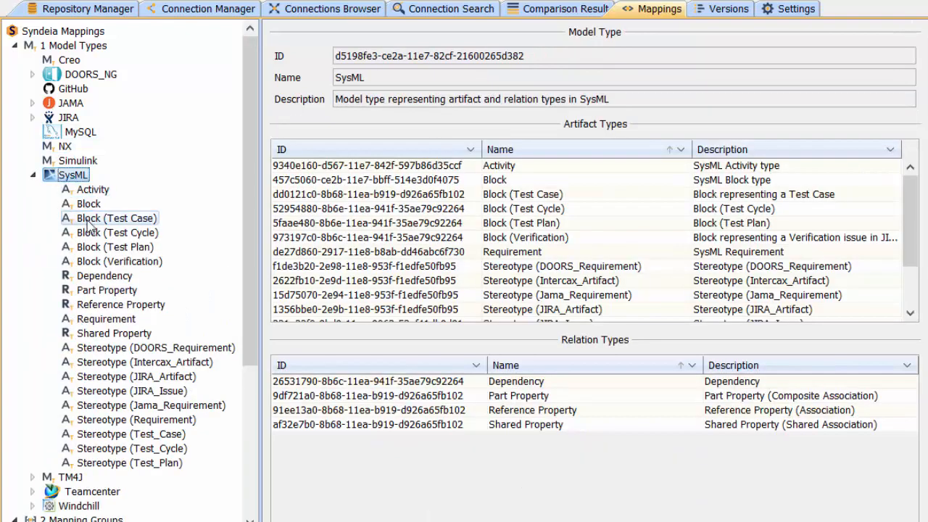
pyautogui.click(101, 265)
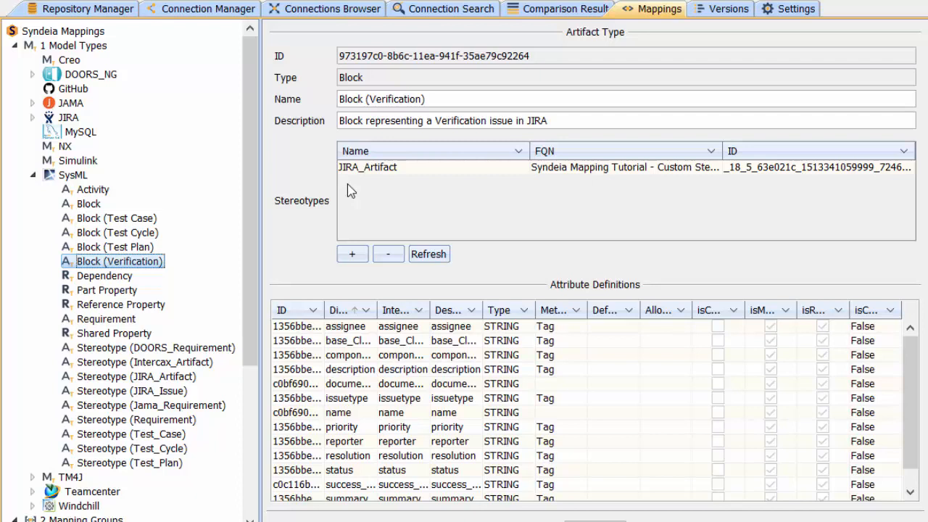
# Step: Create a Model Transform connection from the UAV Test Cycle block to Syndeia Test Project (SYNDT) using Block - TM4J Test Cycle New
pyautogui.click(207, 9)
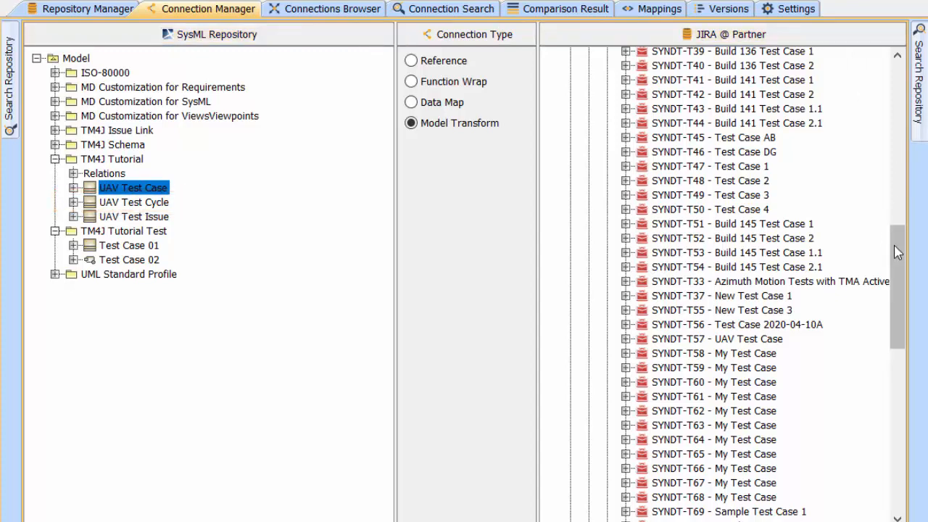
pyautogui.moveTo(897, 251); pyautogui.dragTo(894, 135)
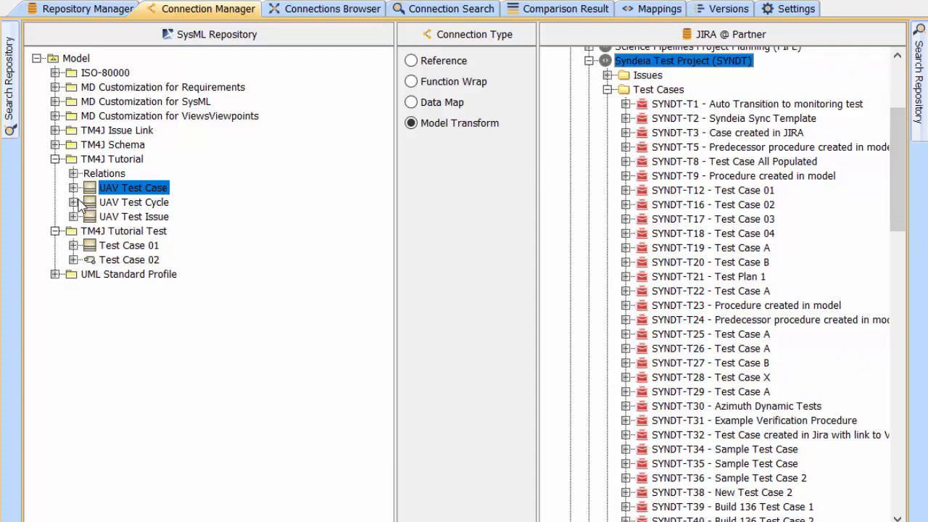
pyautogui.moveTo(88, 201); pyautogui.dragTo(615, 63)
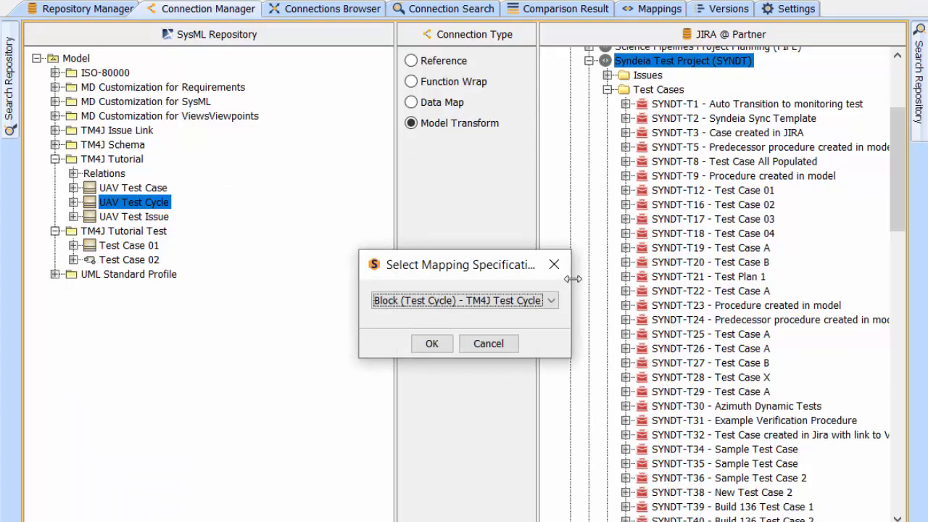
pyautogui.click(552, 301)
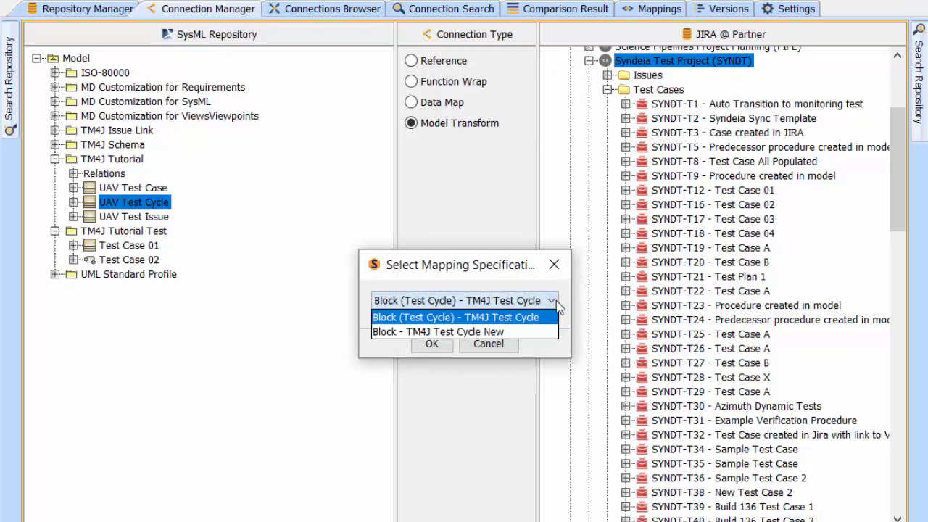
pyautogui.click(484, 332)
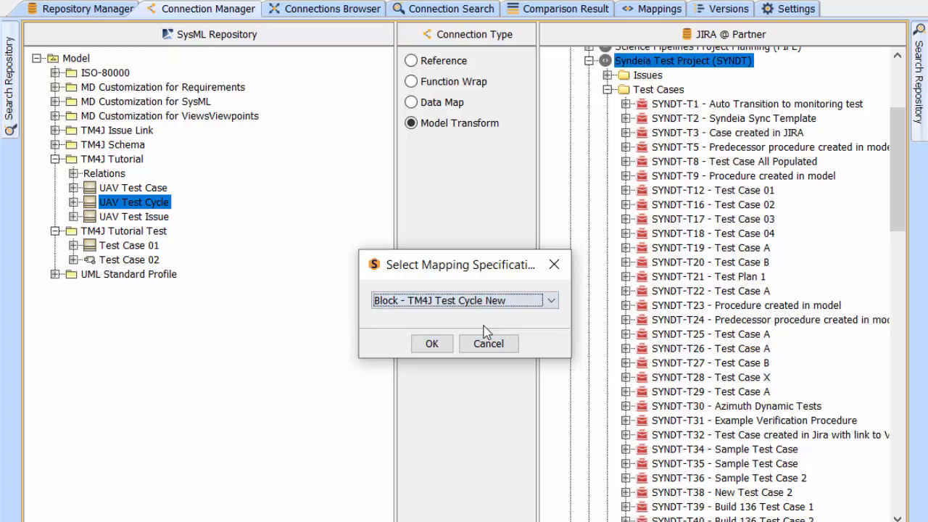
pyautogui.click(431, 343)
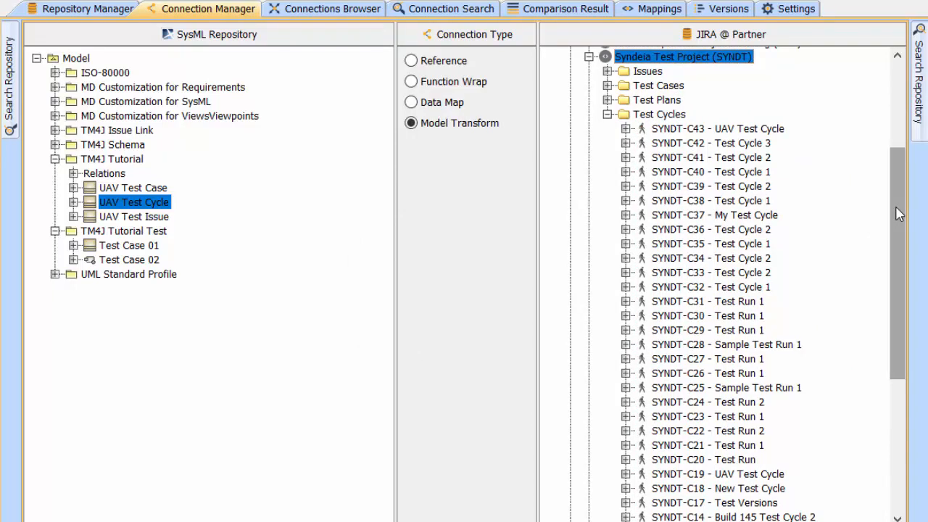
# Step: Open the Jira test cycle connected to the UAV Test Cycle block and review its traceability and test cases
pyautogui.scroll(-4, 897, 214)
pyautogui.rightClick(140, 209)
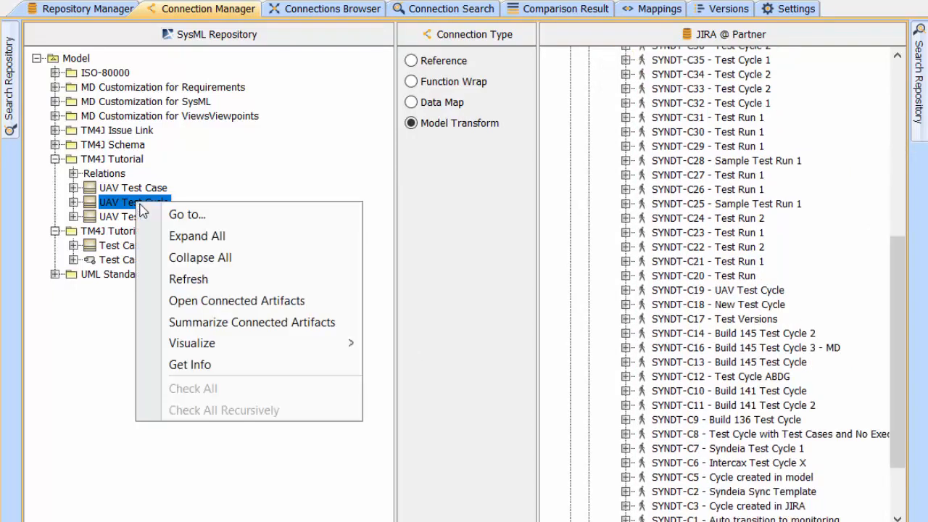
pyautogui.click(240, 299)
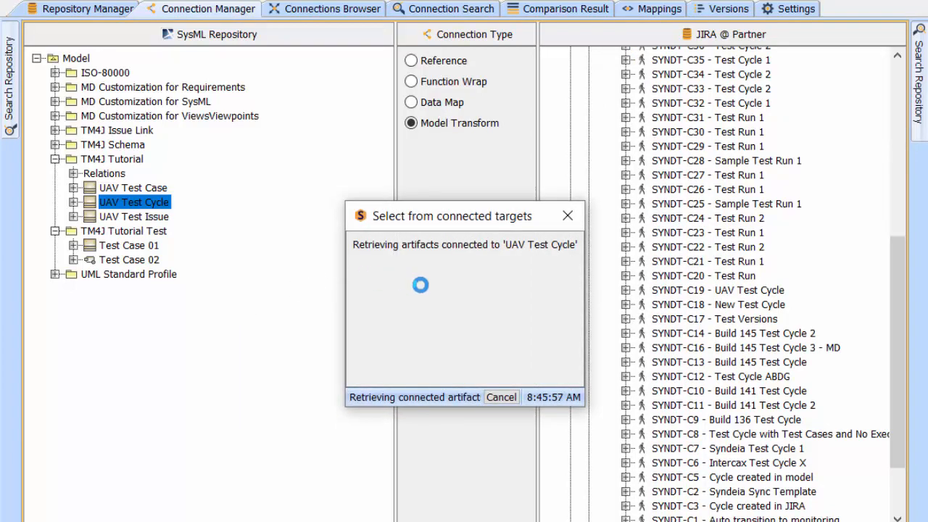
pyautogui.click(377, 247)
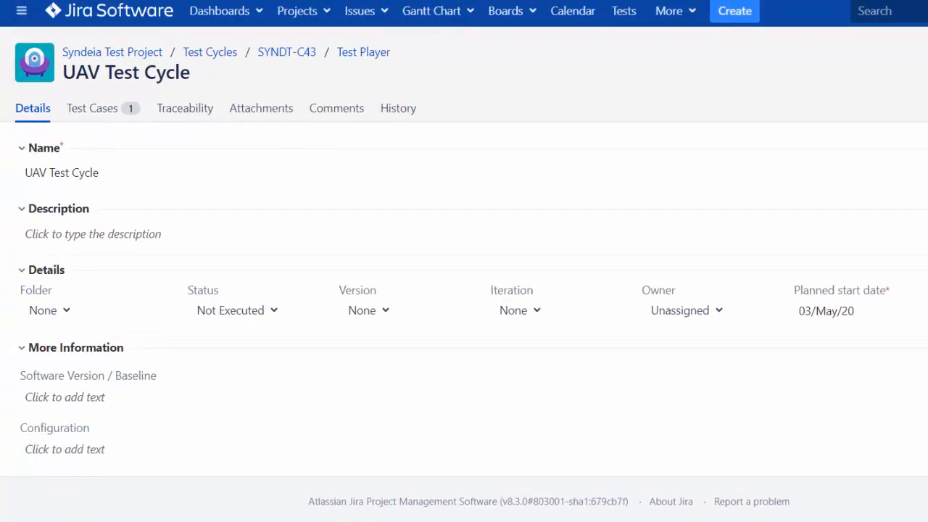
pyautogui.click(177, 109)
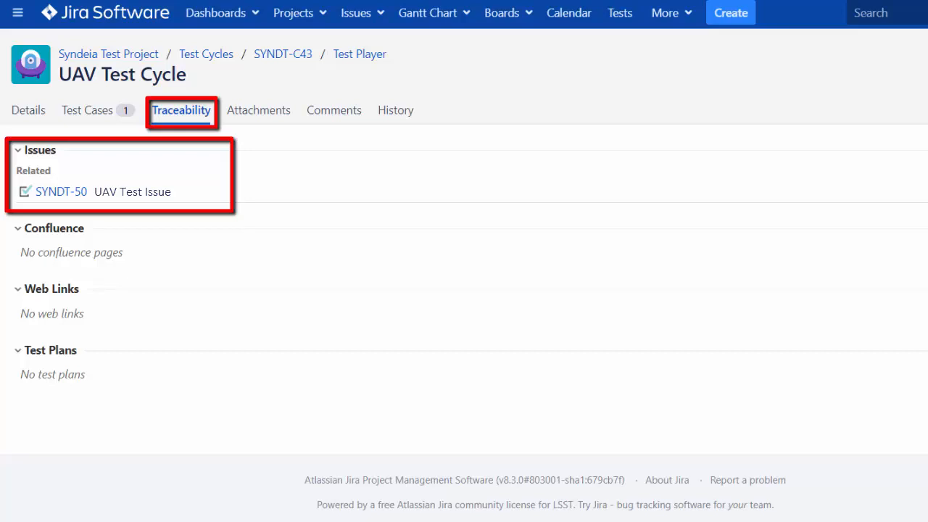
pyautogui.click(94, 112)
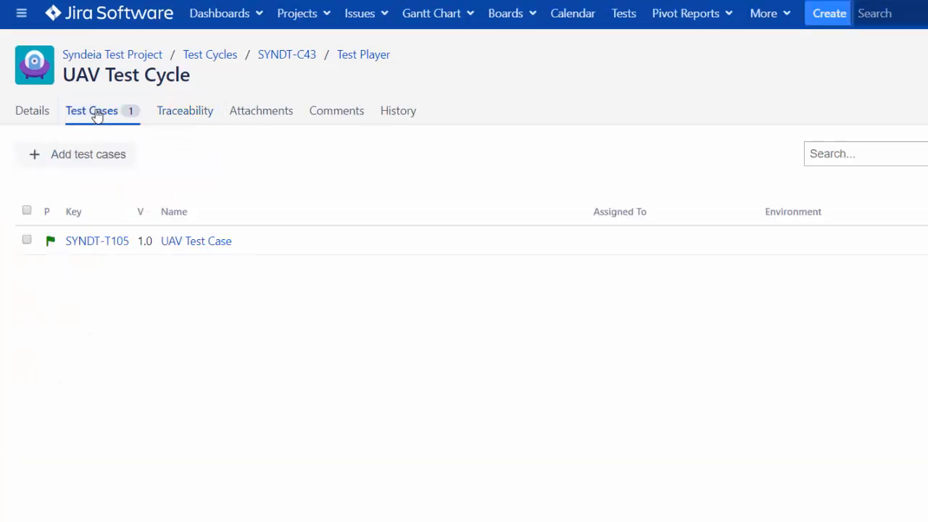